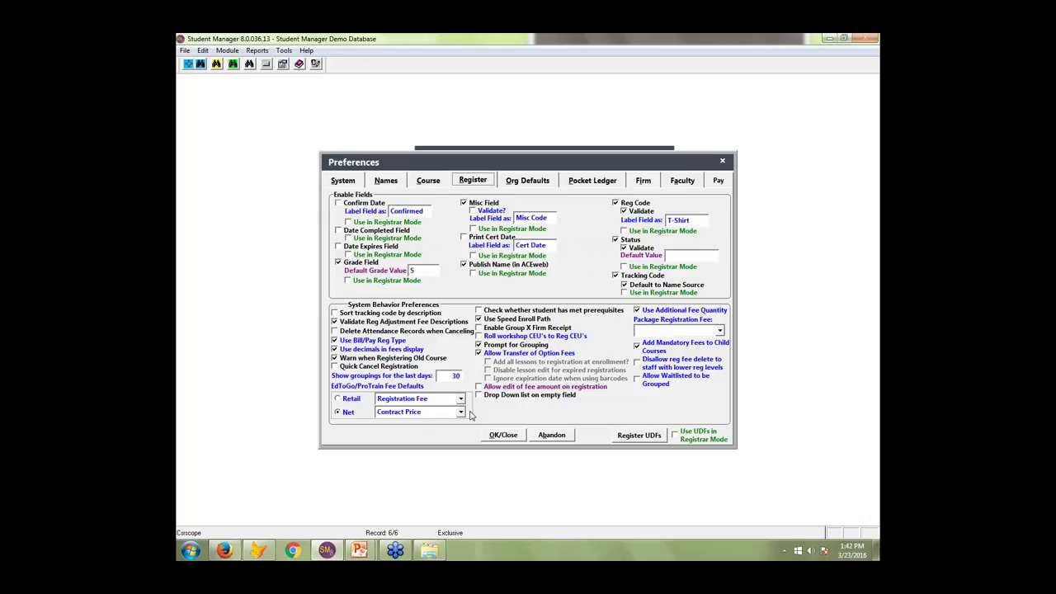
# - Close the preferences, review the list of course main fee description codes, and close the code editor
pyautogui.click(513, 438)
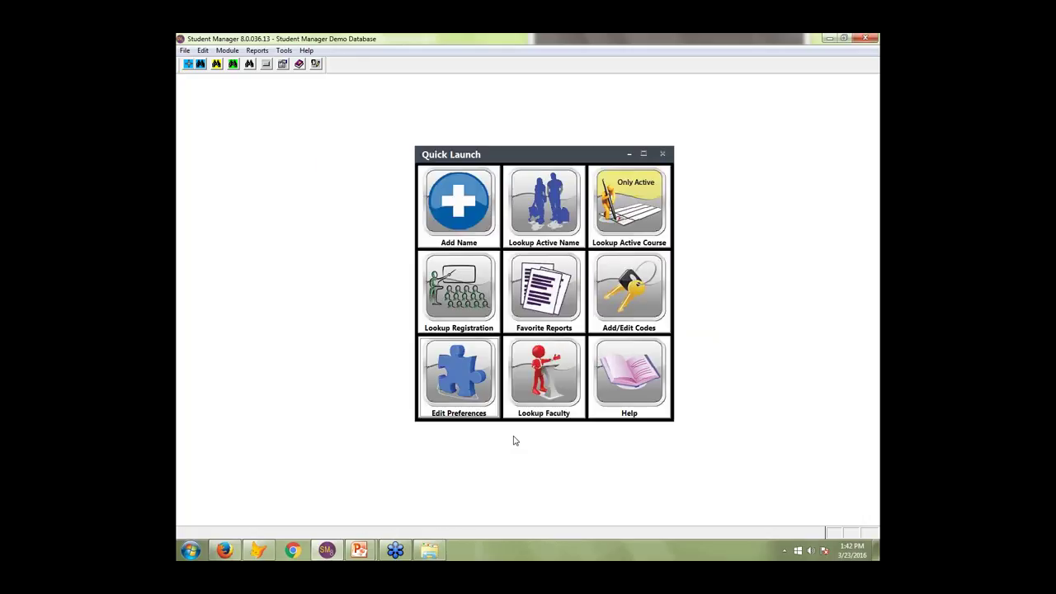
pyautogui.click(632, 318)
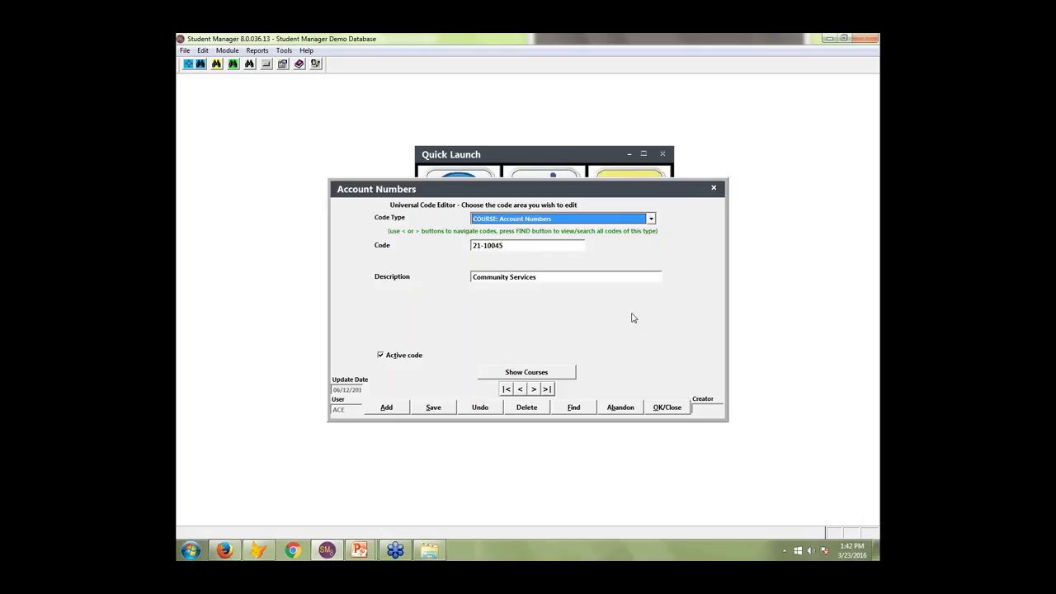
pyautogui.click(651, 217)
pyautogui.click(653, 270)
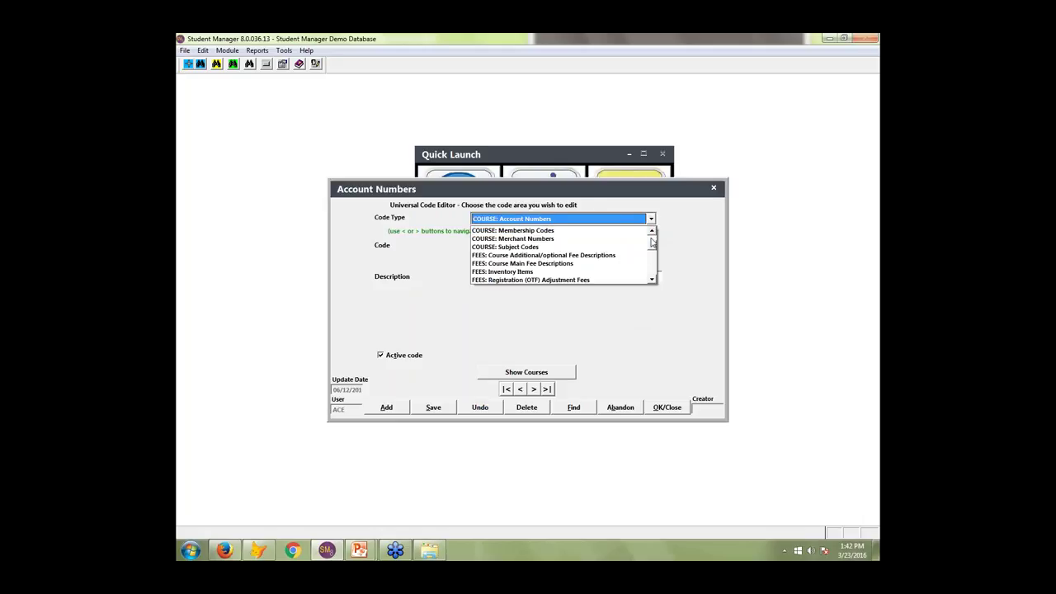
pyautogui.click(541, 263)
pyautogui.click(580, 407)
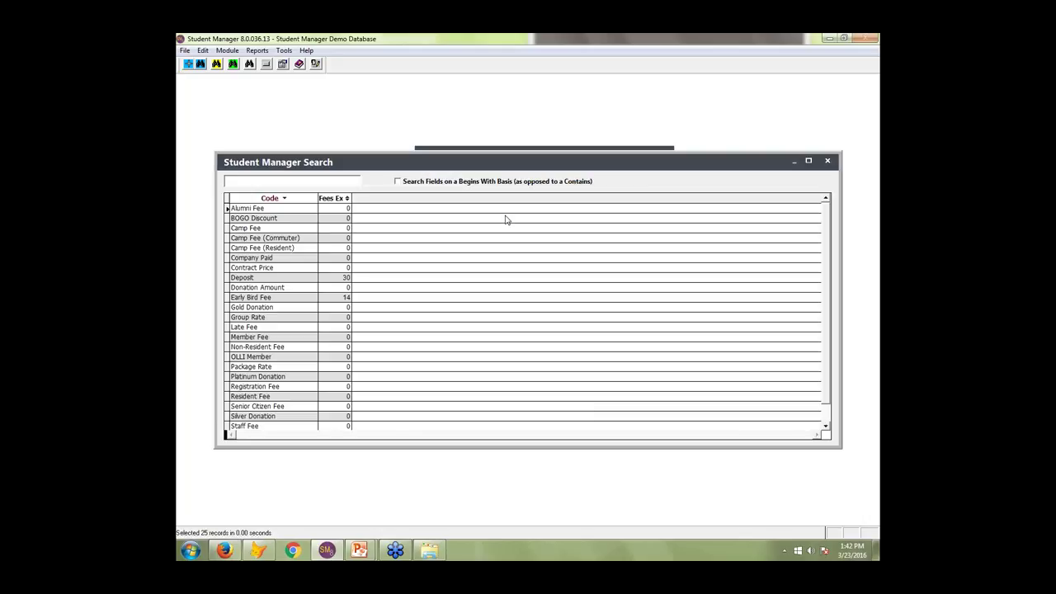
pyautogui.press('Return')
pyautogui.click(619, 416)
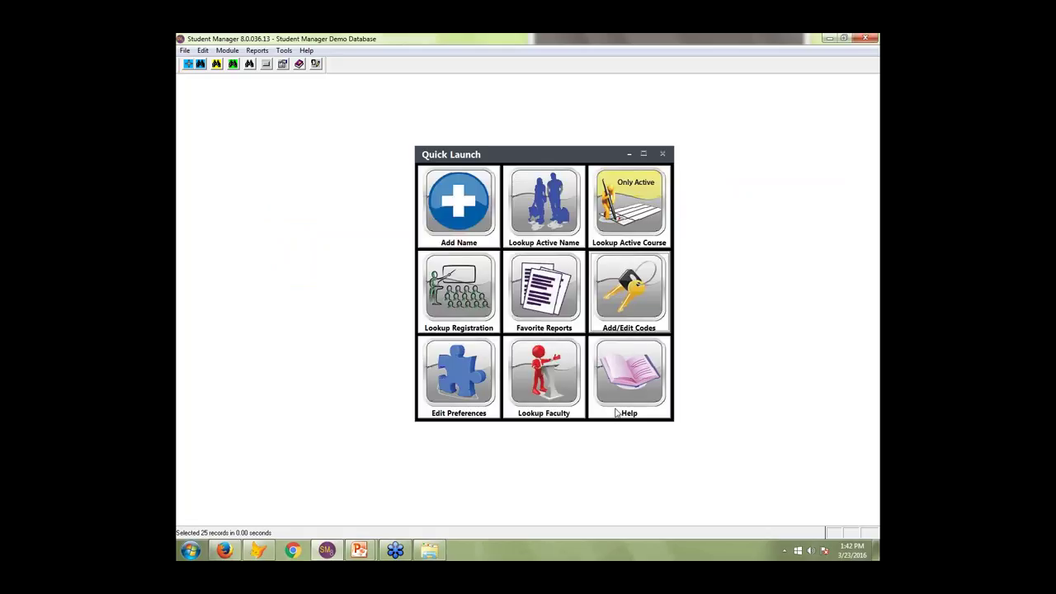
# - Start an EdToGo import using StudentDLEd2Go.xlsx from the desktop's Import Test folder
pyautogui.click(283, 52)
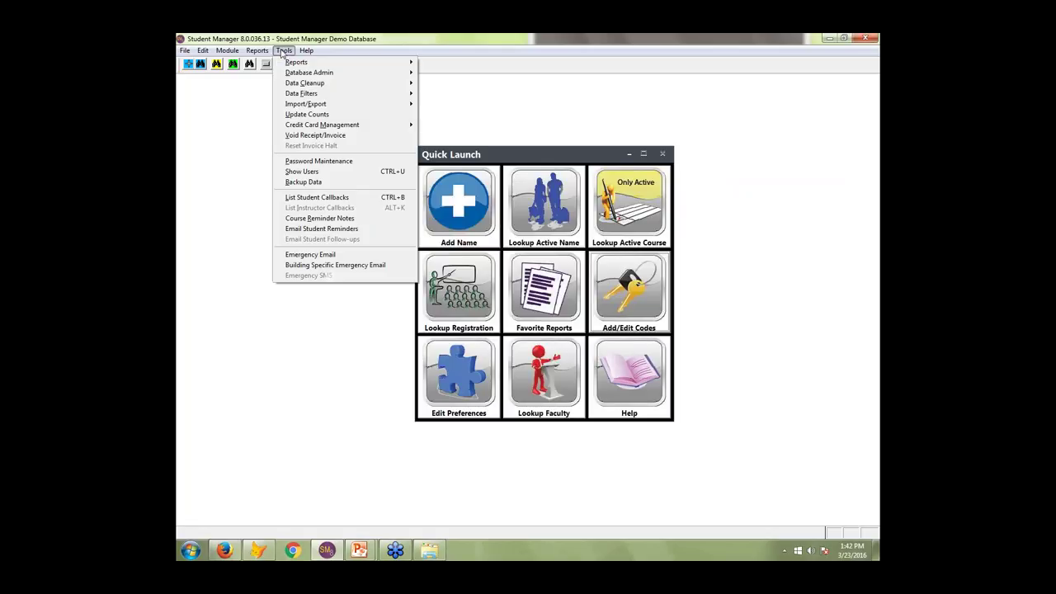
pyautogui.moveTo(304, 105)
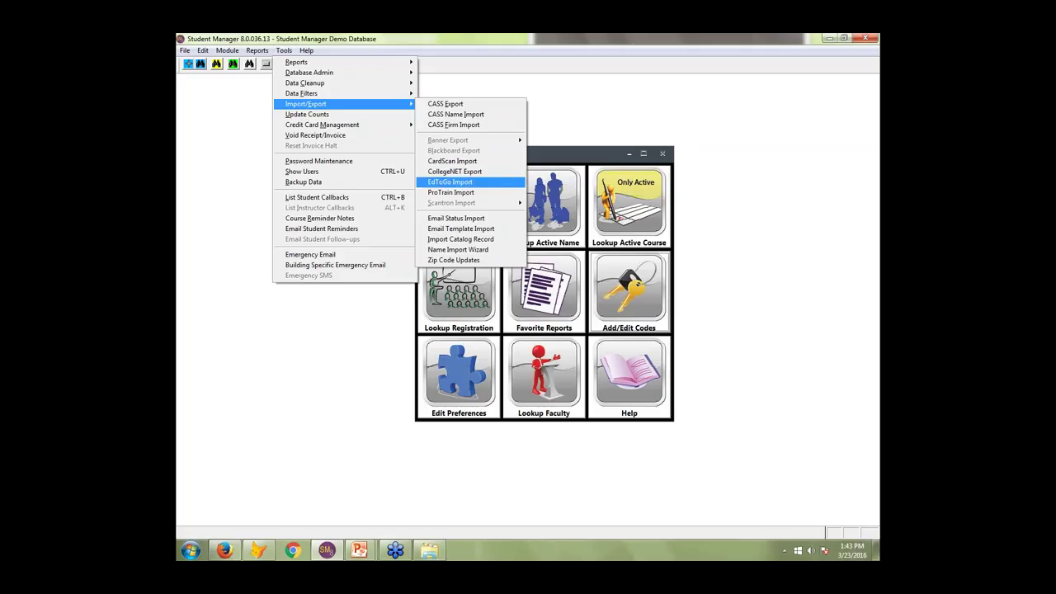
pyautogui.click(443, 184)
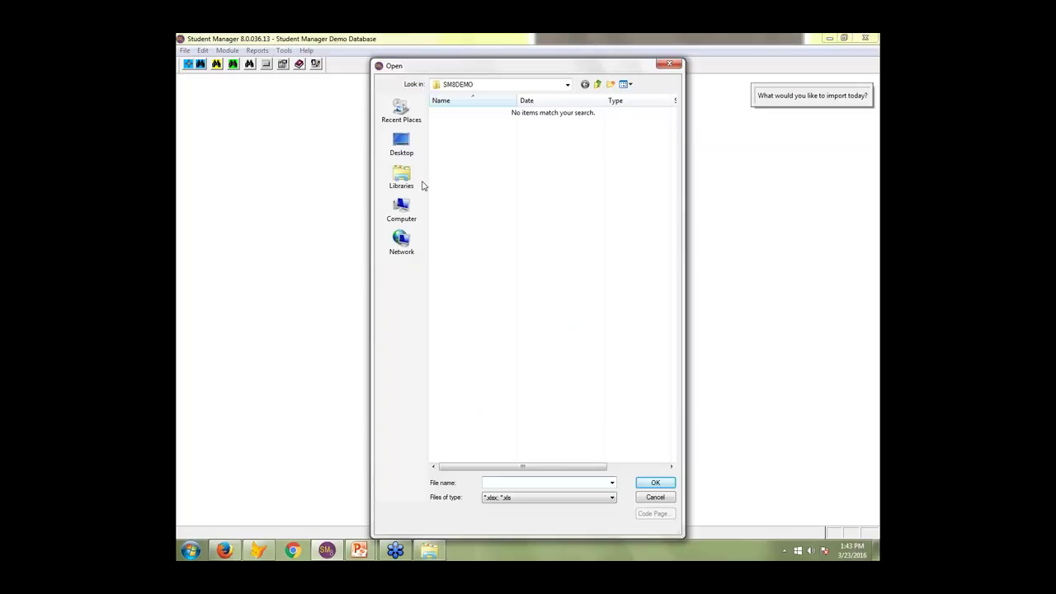
pyautogui.click(402, 144)
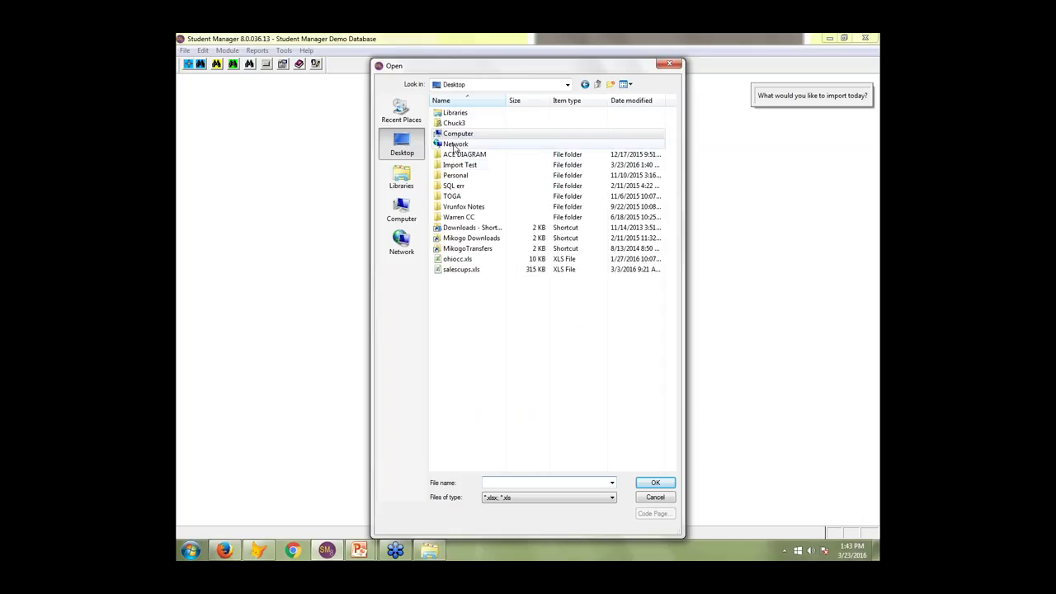
pyautogui.doubleClick(459, 165)
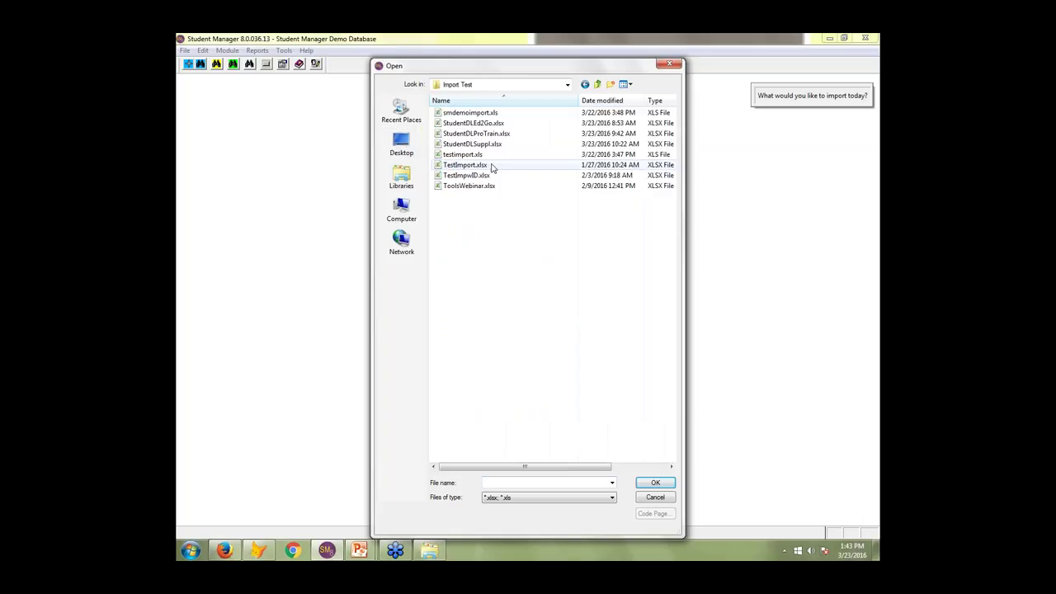
pyautogui.click(463, 124)
pyautogui.doubleClick(463, 123)
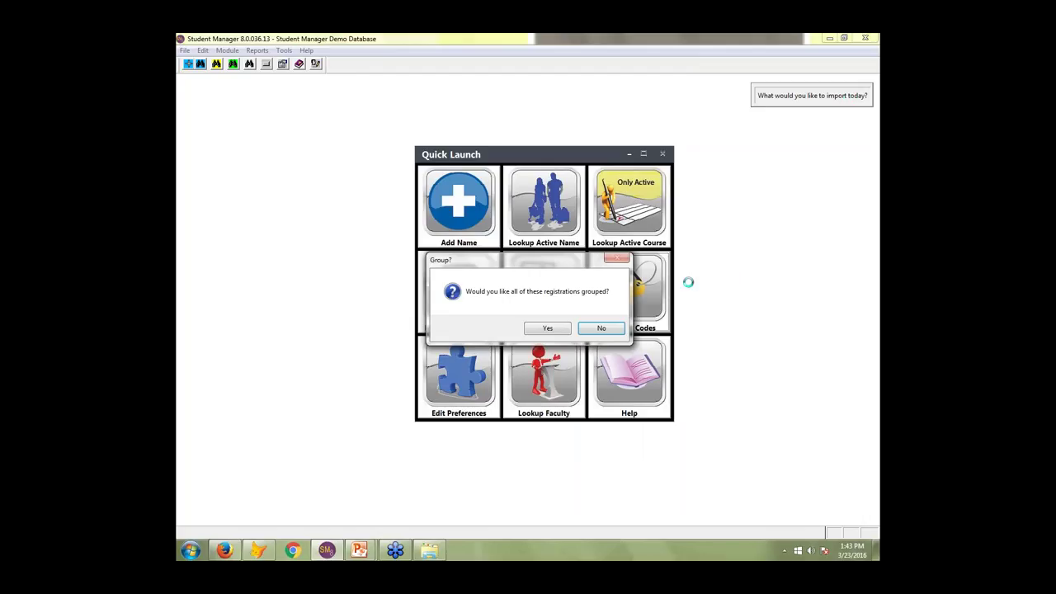
# - Group all imported registrations, assign them the source code ED2GO, and complete the import
pyautogui.click(549, 329)
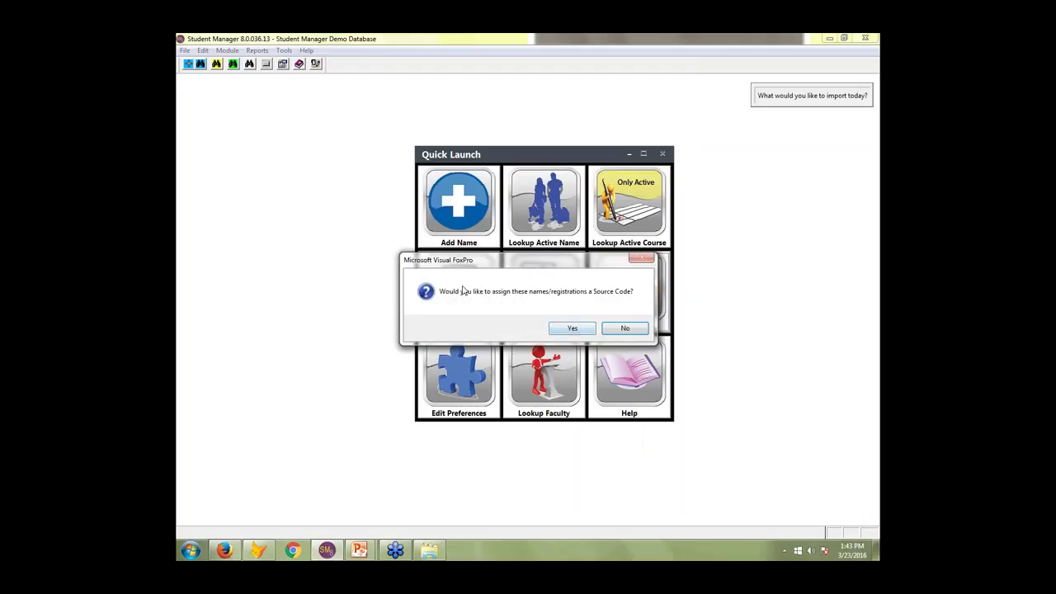
pyautogui.click(578, 330)
pyautogui.write('ED2GO')
pyautogui.click(578, 321)
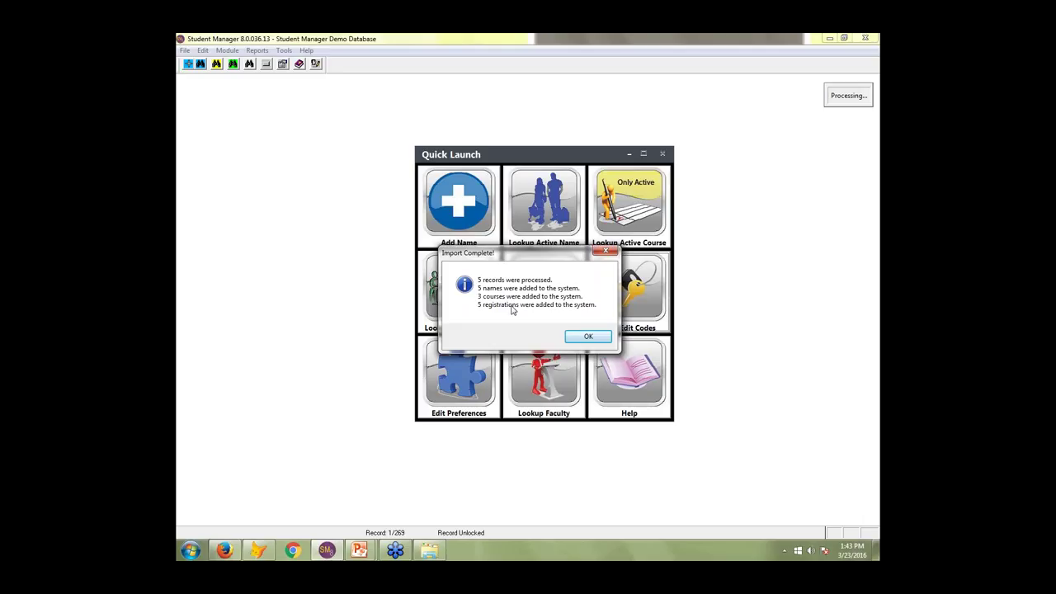
pyautogui.click(591, 338)
# - Look up the imported active course ITS921823, How to Build a Cray, and review its main details and fees
pyautogui.click(617, 213)
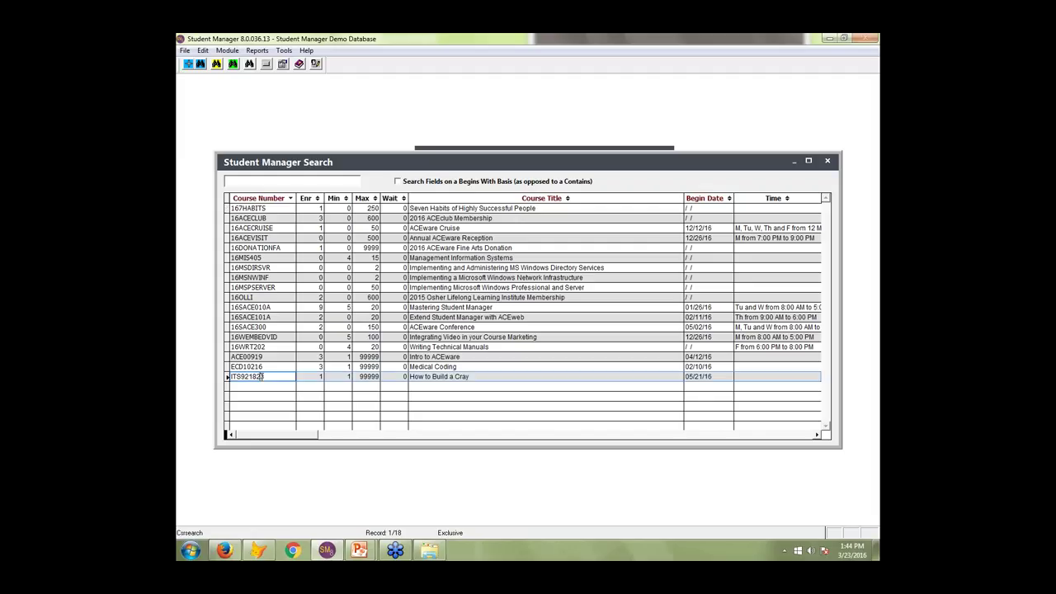
pyautogui.doubleClick(261, 376)
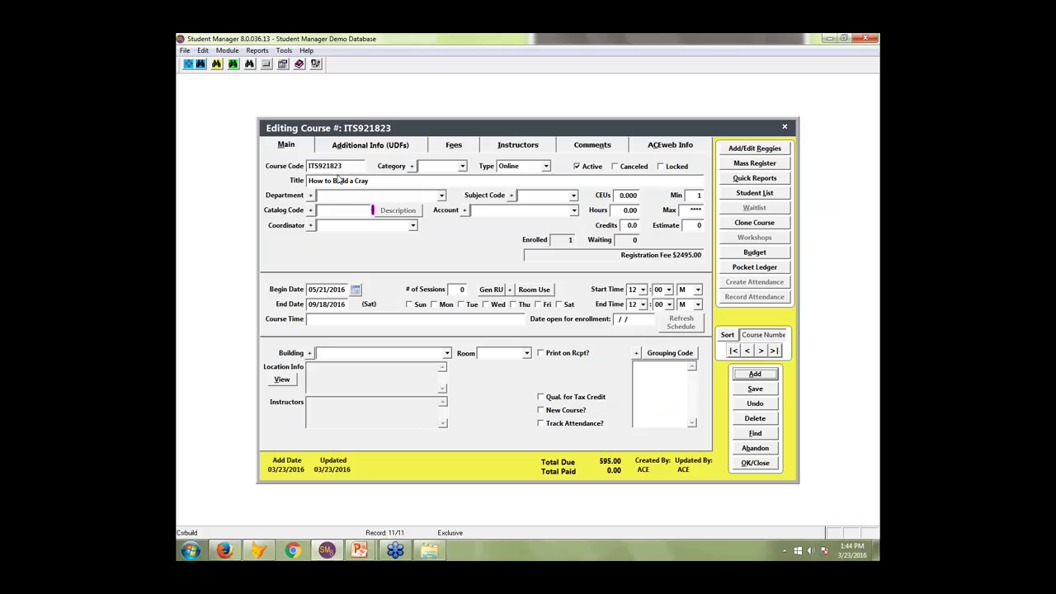
pyautogui.click(342, 166)
pyautogui.click(462, 147)
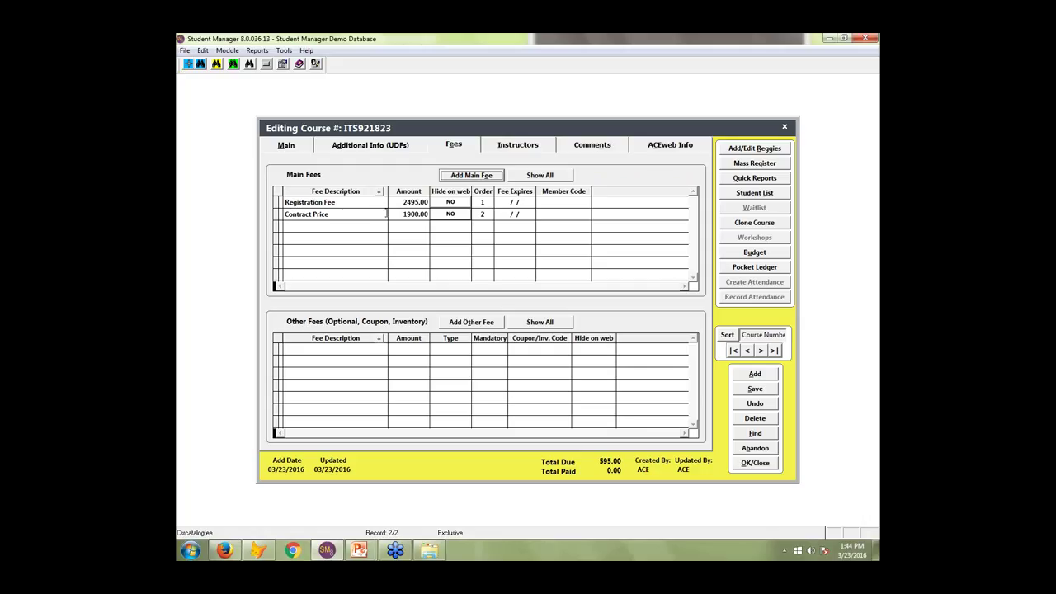
pyautogui.click(296, 148)
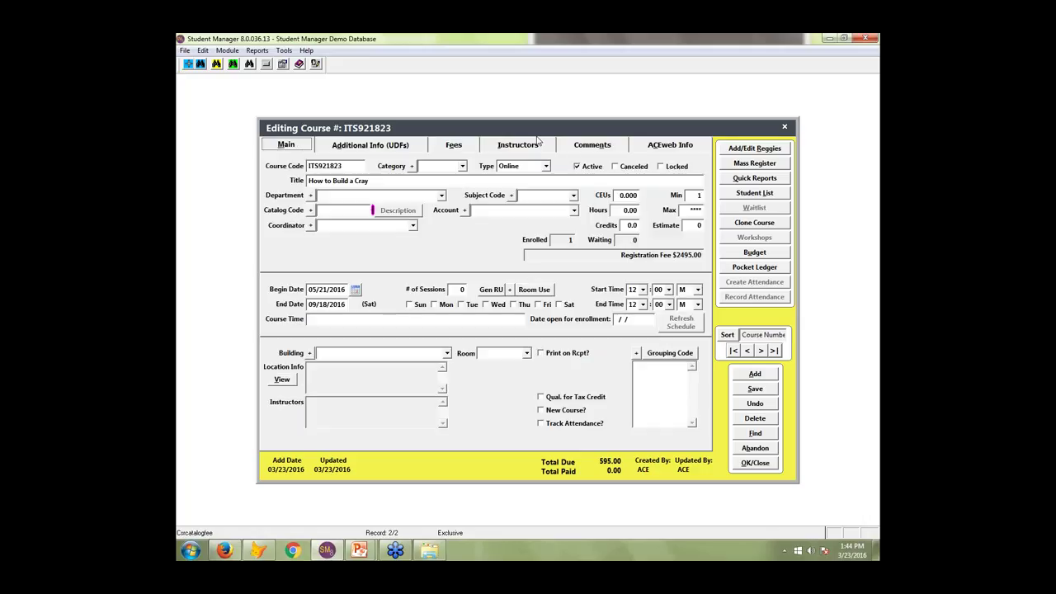
# - Open the student's registration in course ITS921823, compare its fee with the course fees, and return to the registration
pyautogui.click(756, 149)
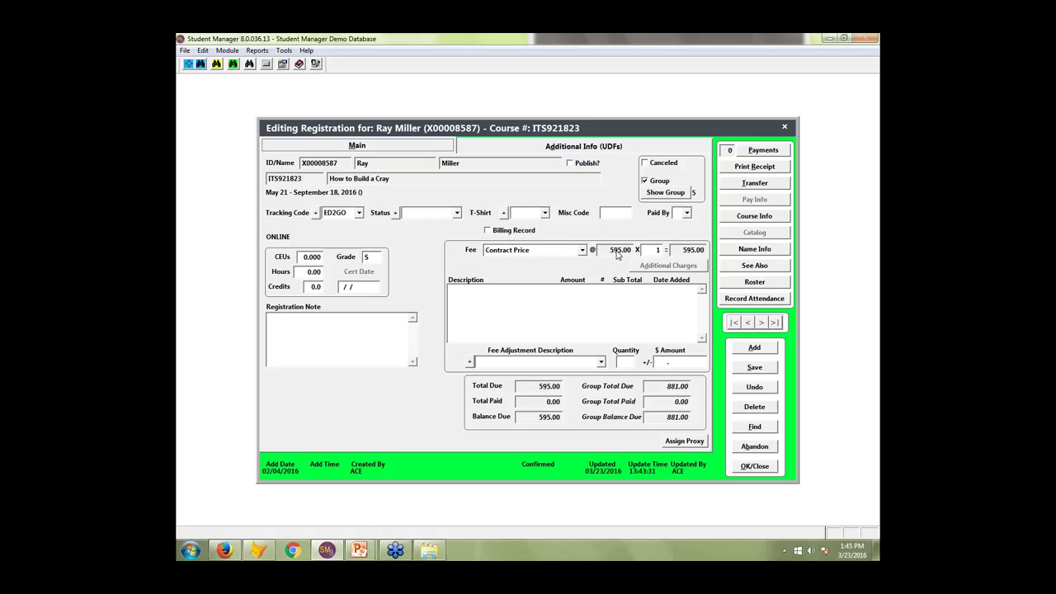
pyautogui.click(762, 219)
pyautogui.click(470, 149)
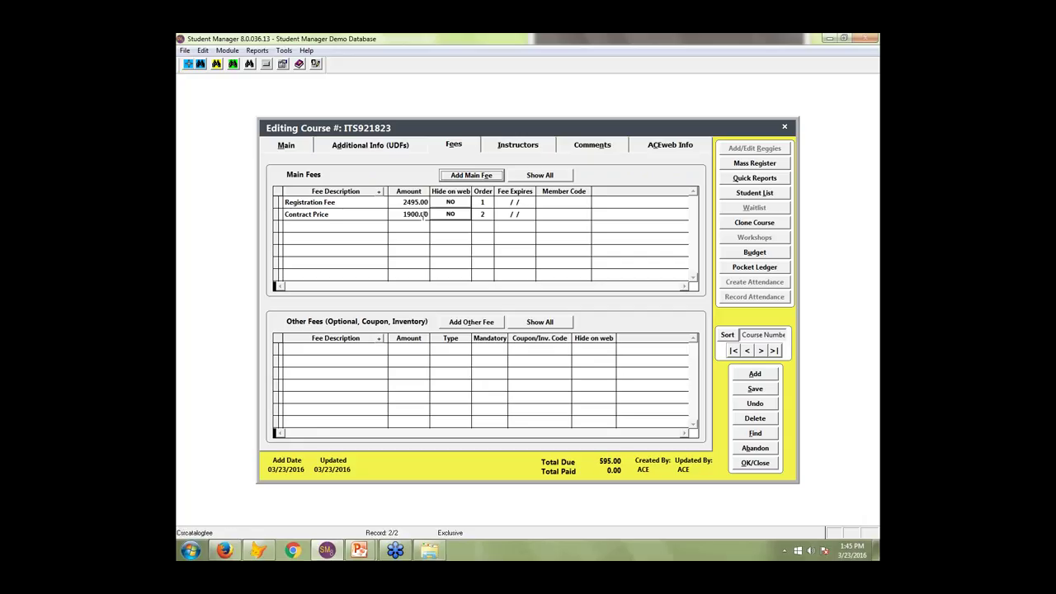
pyautogui.click(286, 144)
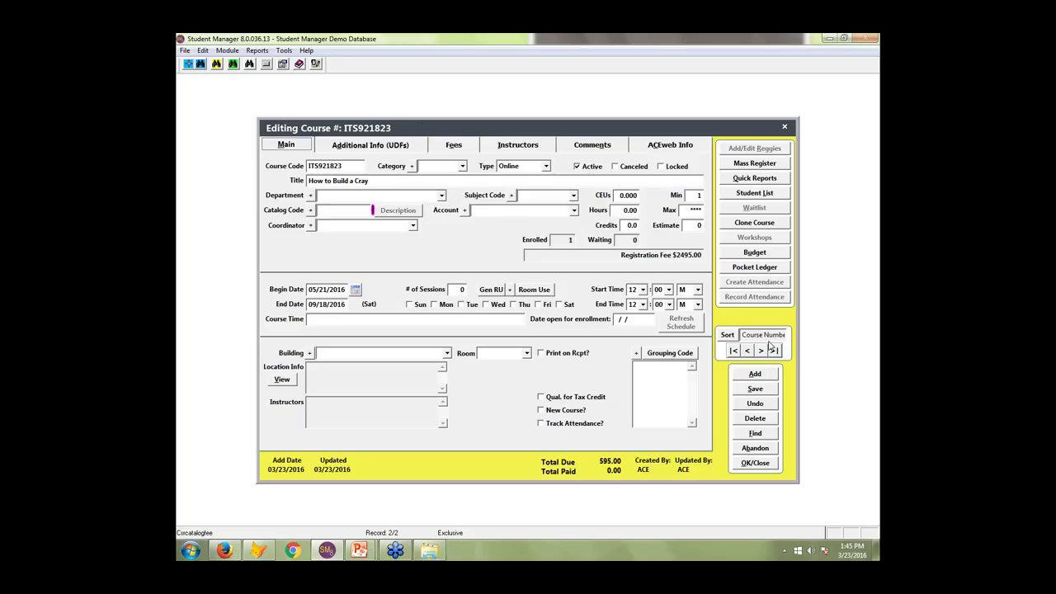
pyautogui.click(755, 448)
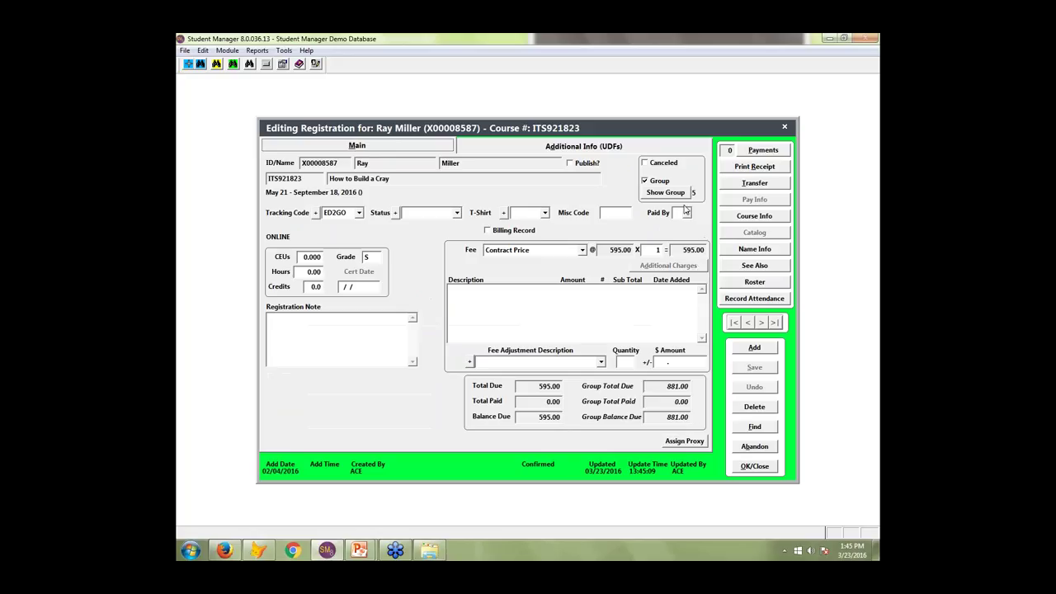
# - Review the registrations grouped with this one and close the group list, registration and course record
pyautogui.click(663, 194)
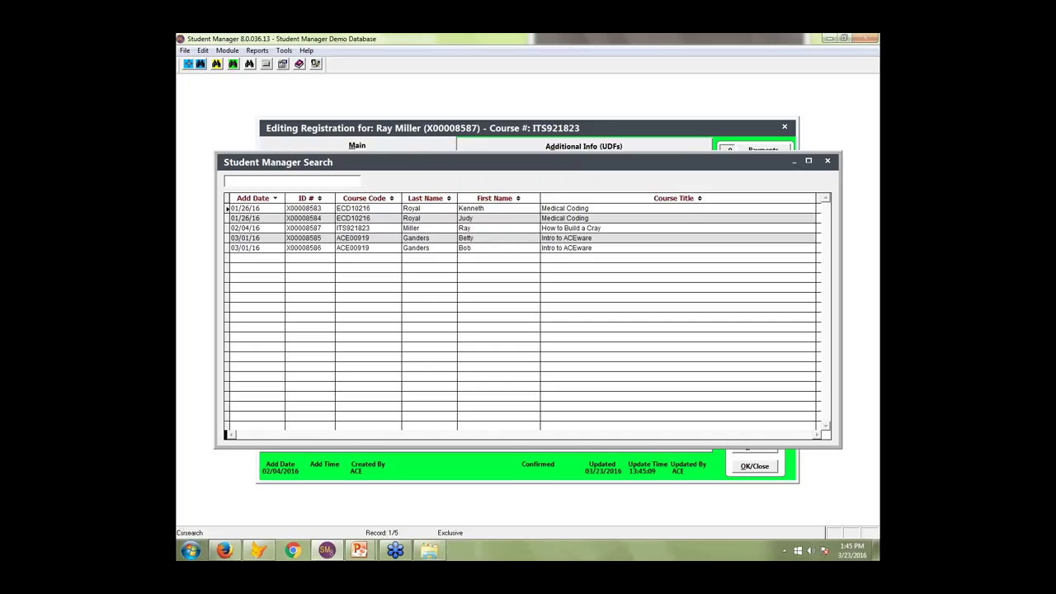
pyautogui.click(827, 163)
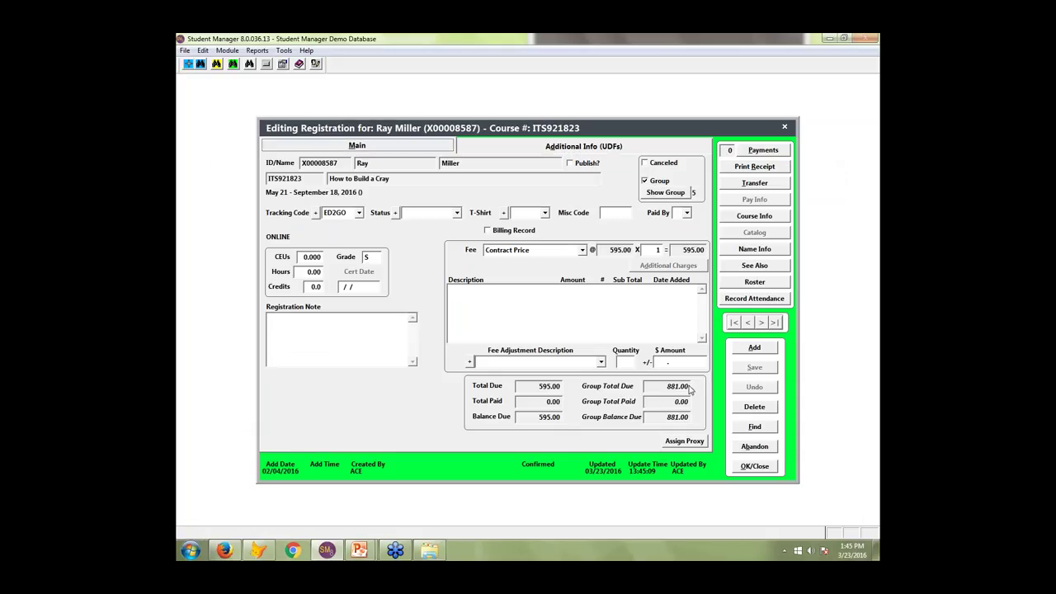
pyautogui.click(758, 469)
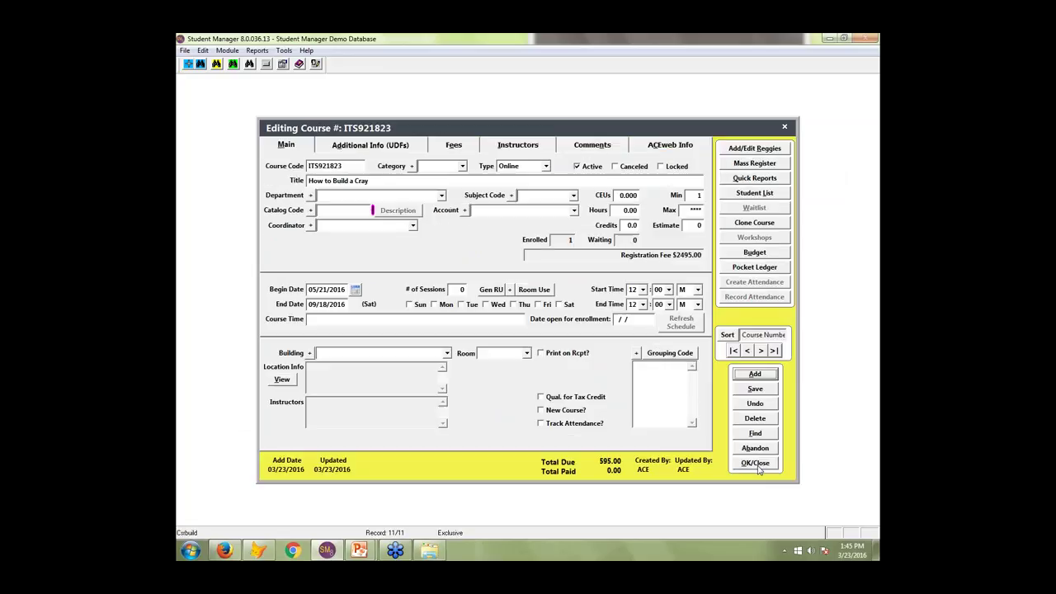
pyautogui.click(759, 470)
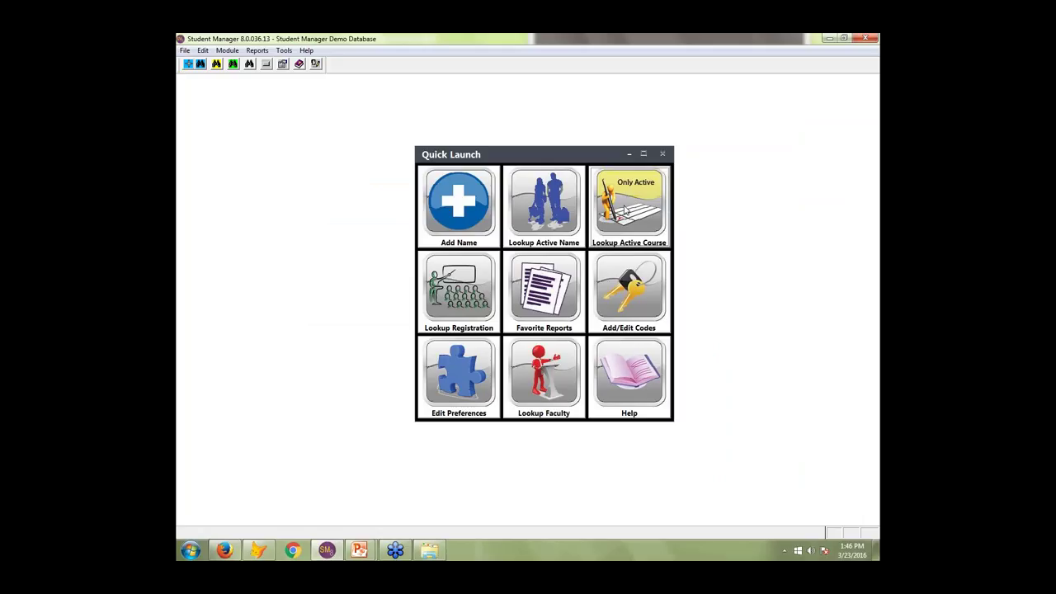
# - Find an imported Medical Coding student by last name among the active names and open that student's registration for editing
pyautogui.click(545, 206)
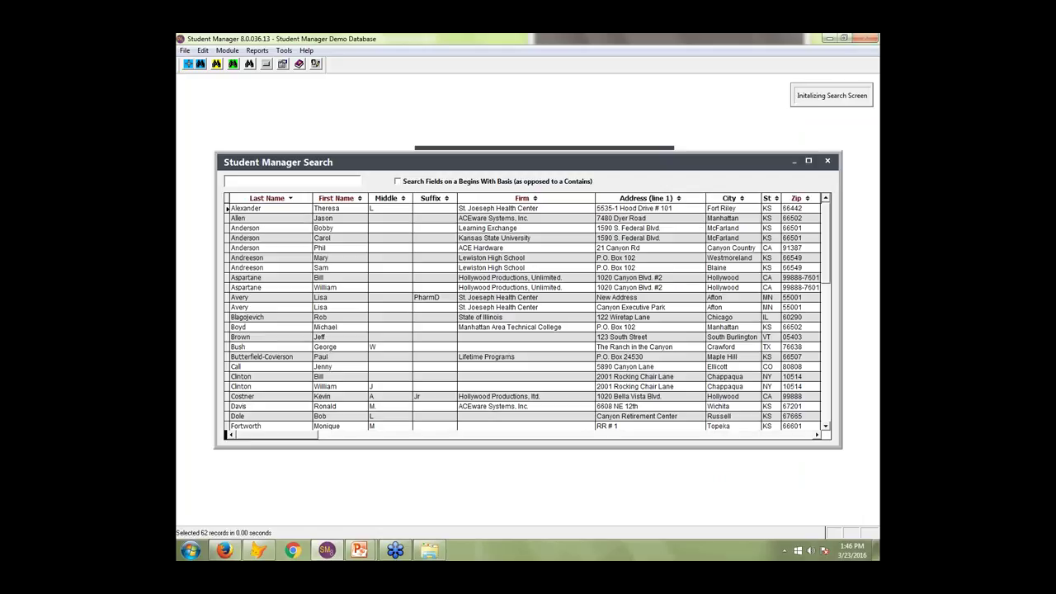
pyautogui.write('royal')
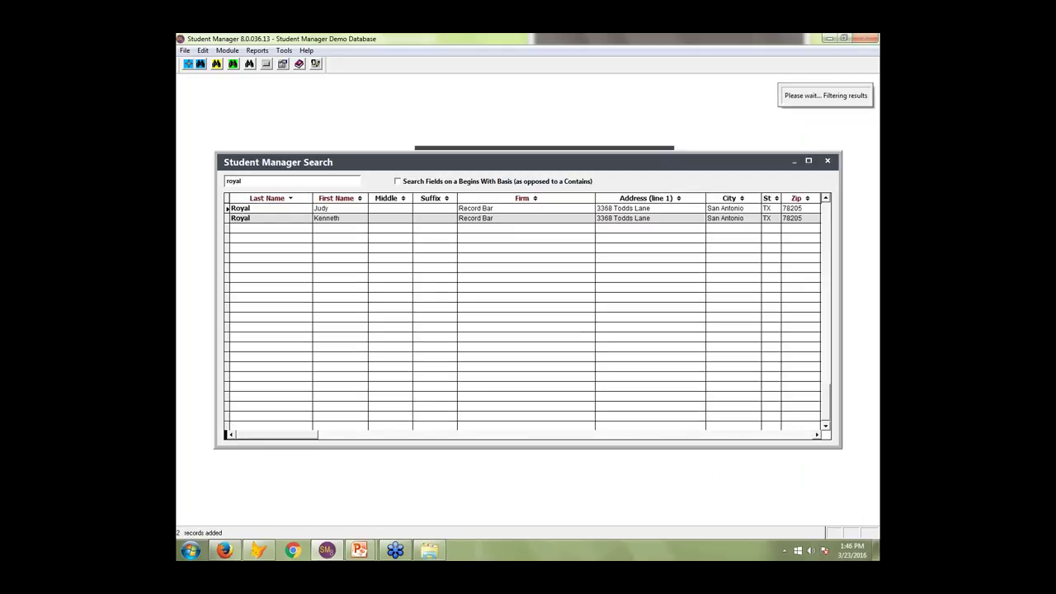
pyautogui.doubleClick(303, 208)
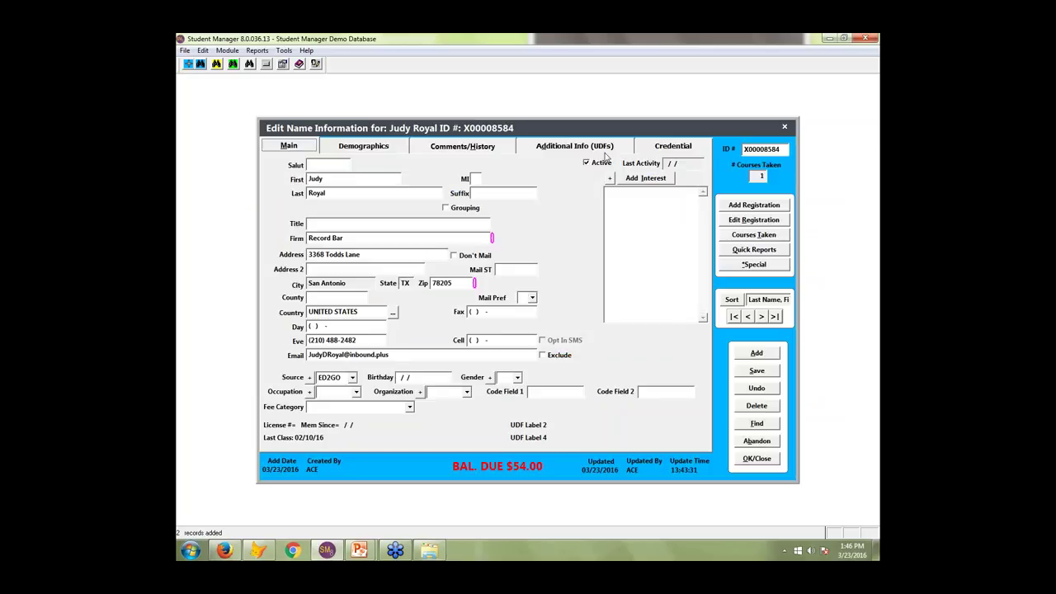
pyautogui.click(767, 220)
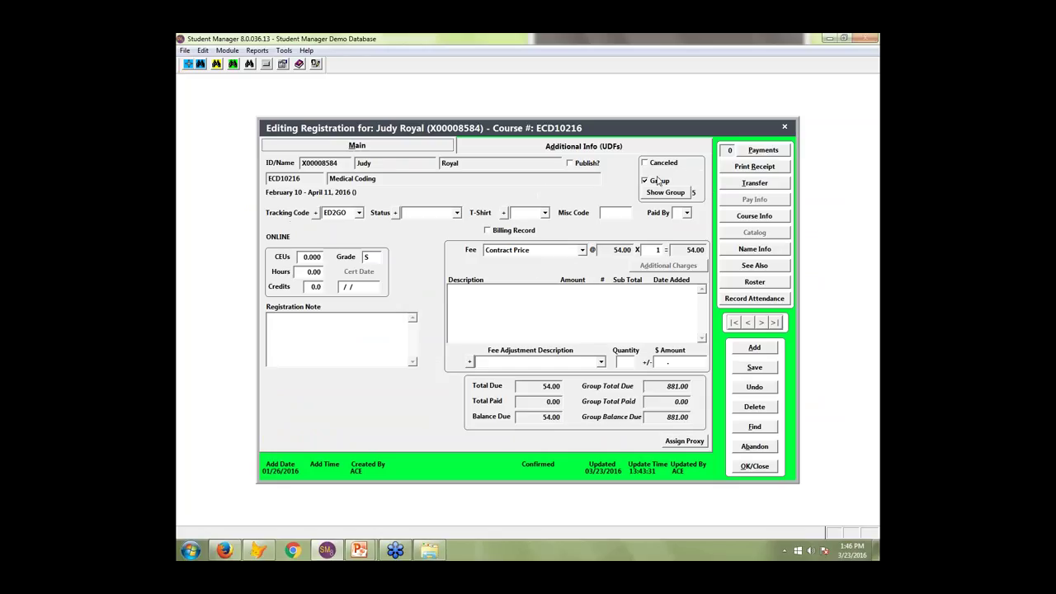
# - Add a check payment for the grouped registrations and fill the payor details from the firm Bain Capitol
pyautogui.click(745, 152)
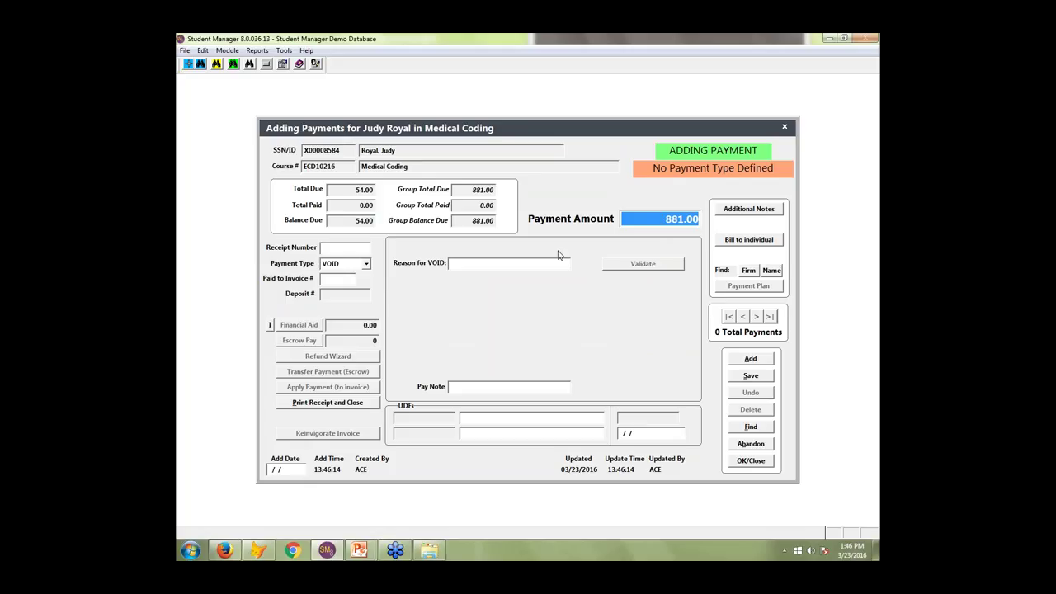
pyautogui.click(365, 263)
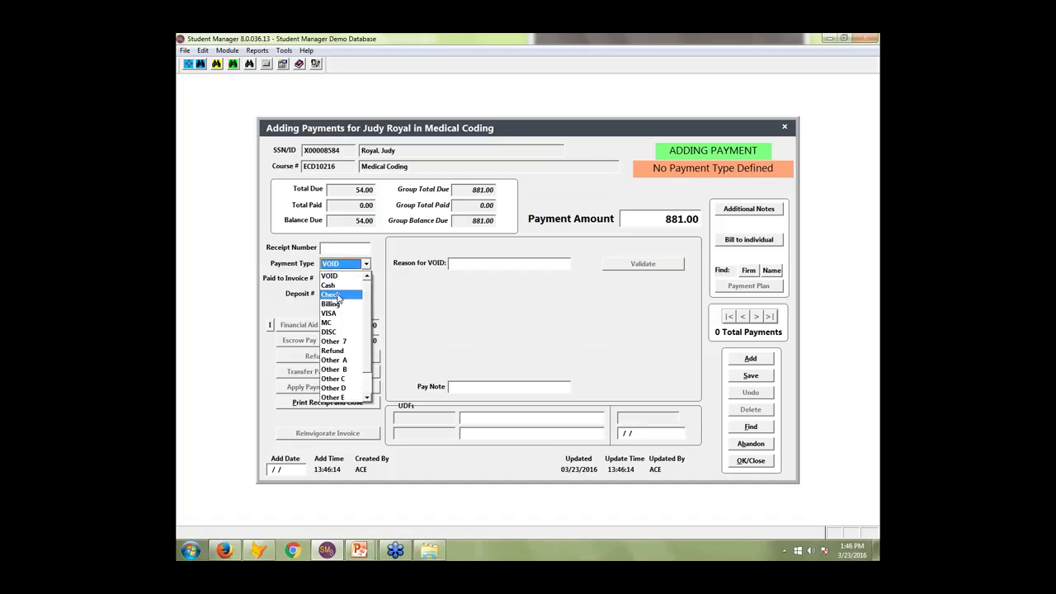
pyautogui.click(337, 294)
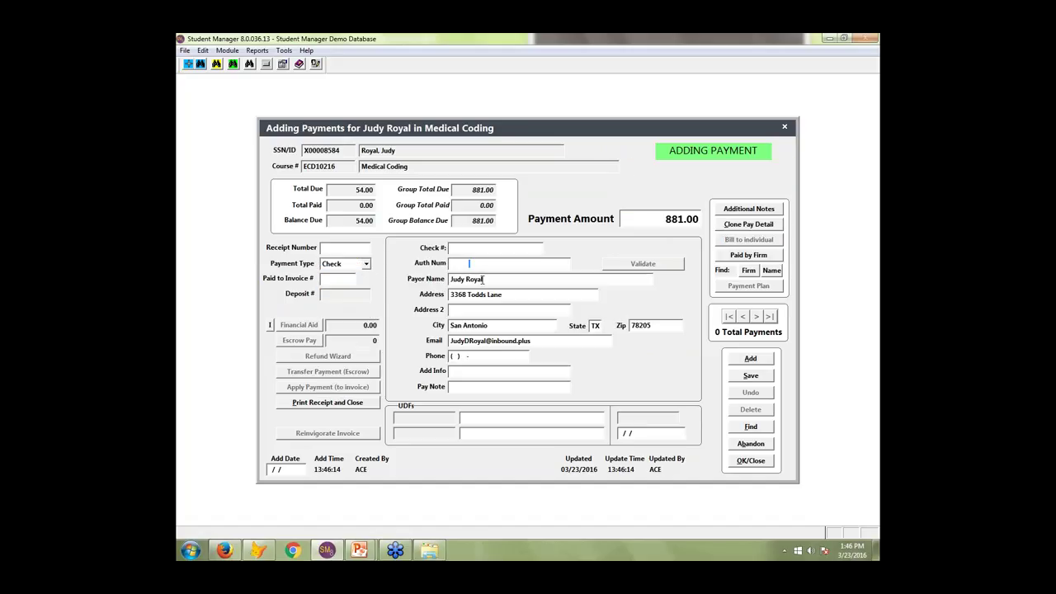
pyautogui.moveTo(485, 279); pyautogui.dragTo(420, 260)
pyautogui.click(748, 270)
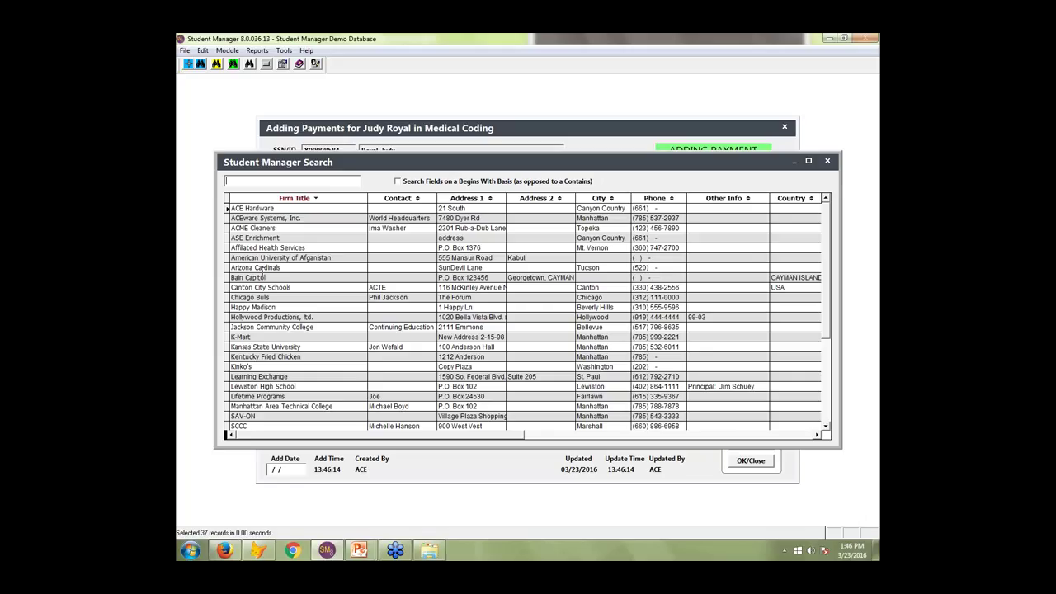
pyautogui.doubleClick(272, 277)
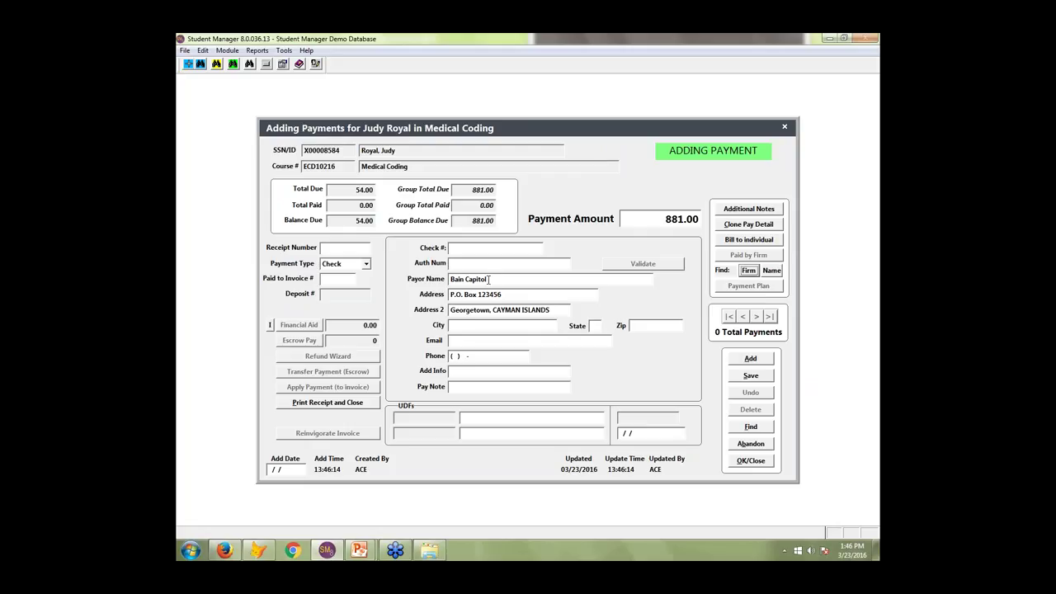
# - Replace the payor name with Ed2Go, then save and close the group payment
pyautogui.click(491, 279)
pyautogui.press('BackSpace')
pyautogui.write('Ed2Go')
pyautogui.press('Tab')
pyautogui.click(752, 462)
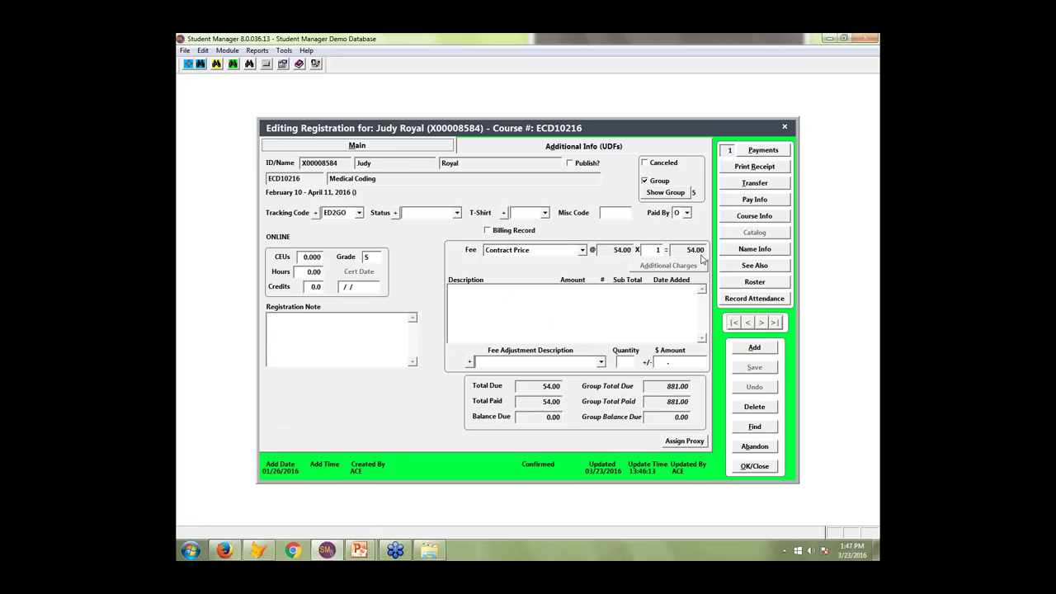
# - Close the open registration and name record, and start a ProTrain import from StudentDLProTrain.xlsx
pyautogui.click(752, 466)
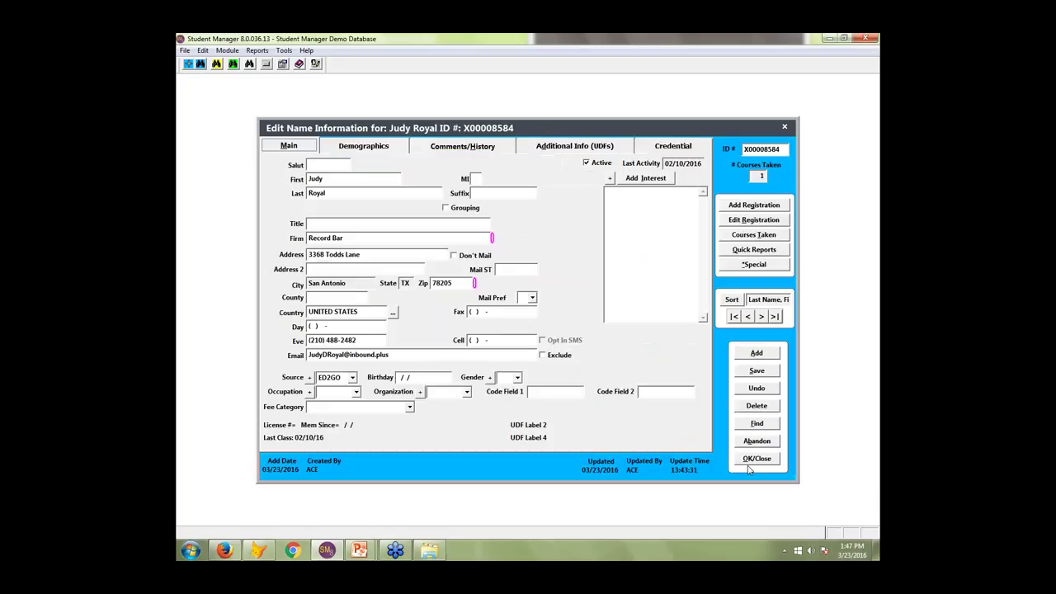
pyautogui.click(756, 460)
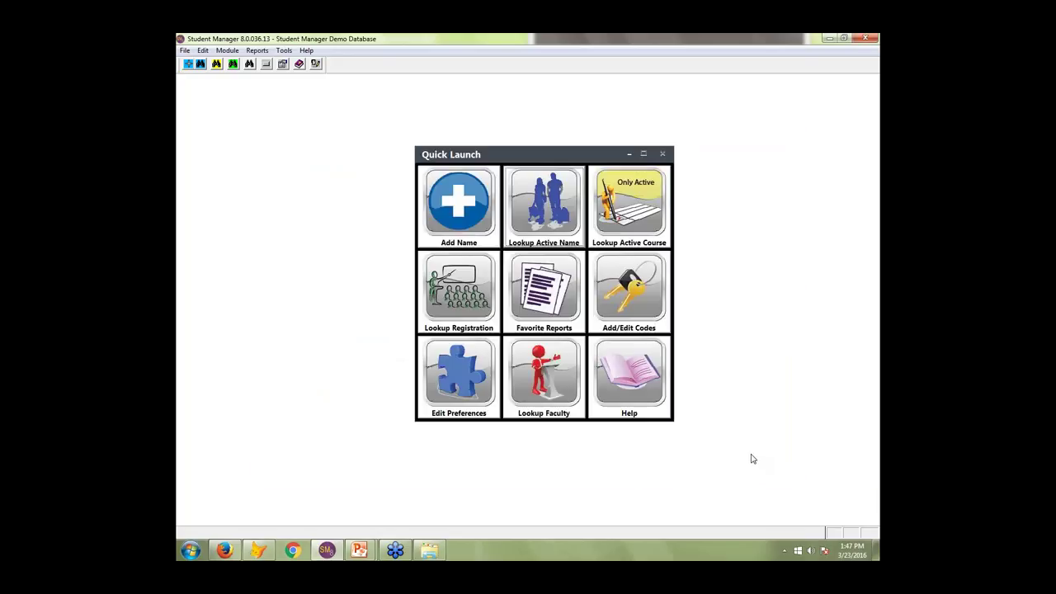
pyautogui.click(283, 50)
pyautogui.moveTo(299, 75)
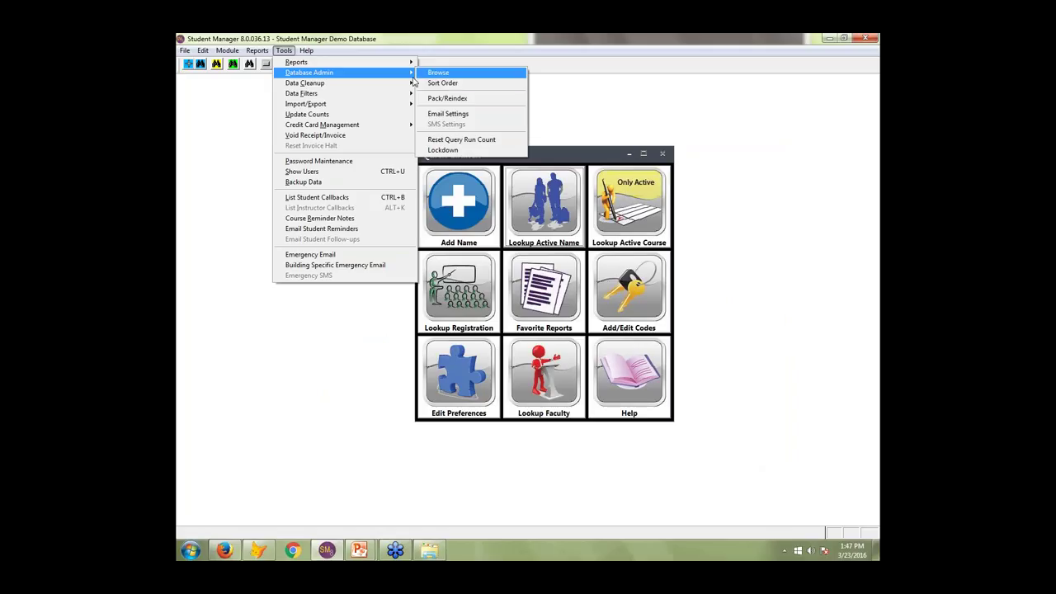
pyautogui.moveTo(377, 110)
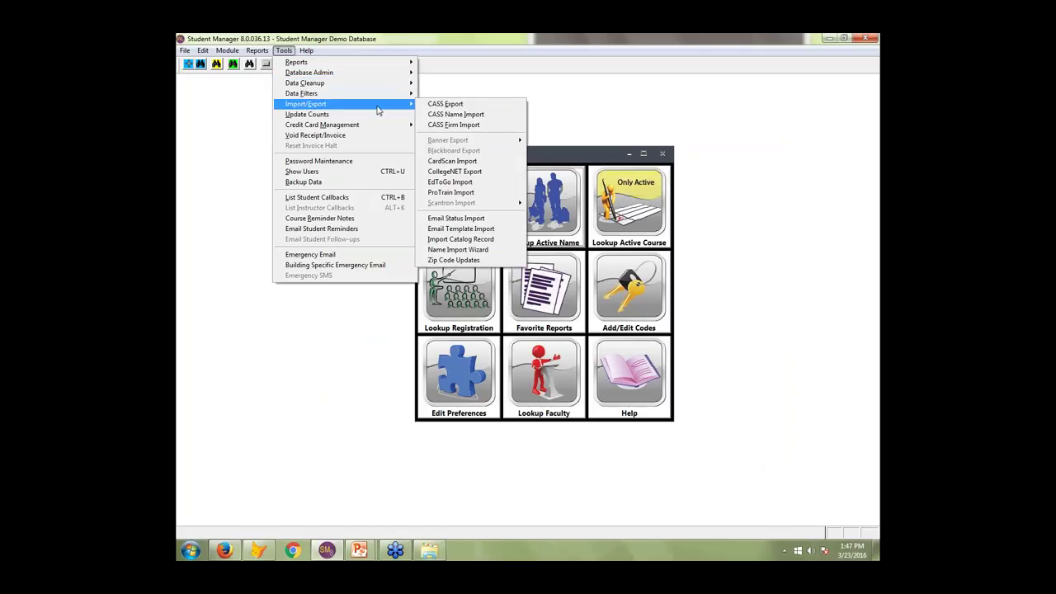
pyautogui.click(457, 194)
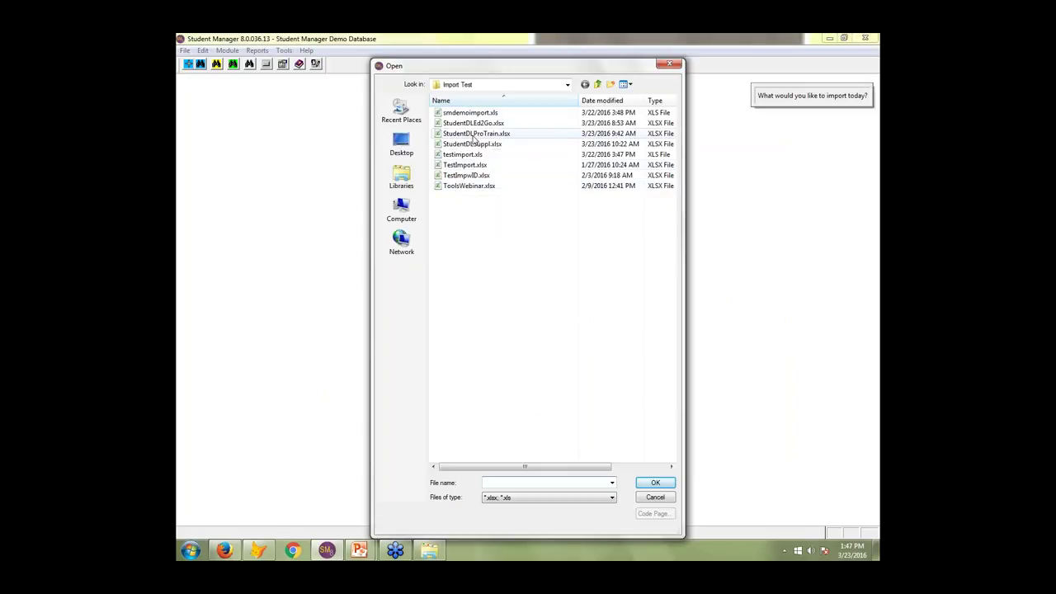
pyautogui.doubleClick(476, 132)
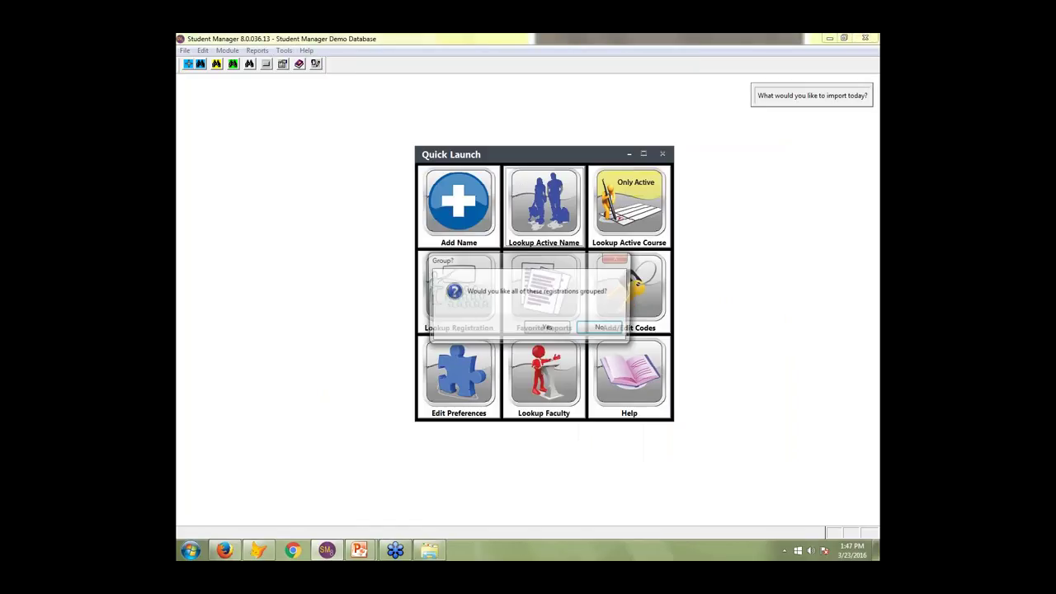
# - Group the imported registrations, assign them the source code PT, and complete the ProTrain import
pyautogui.click(558, 331)
pyautogui.click(572, 330)
pyautogui.write('RT')
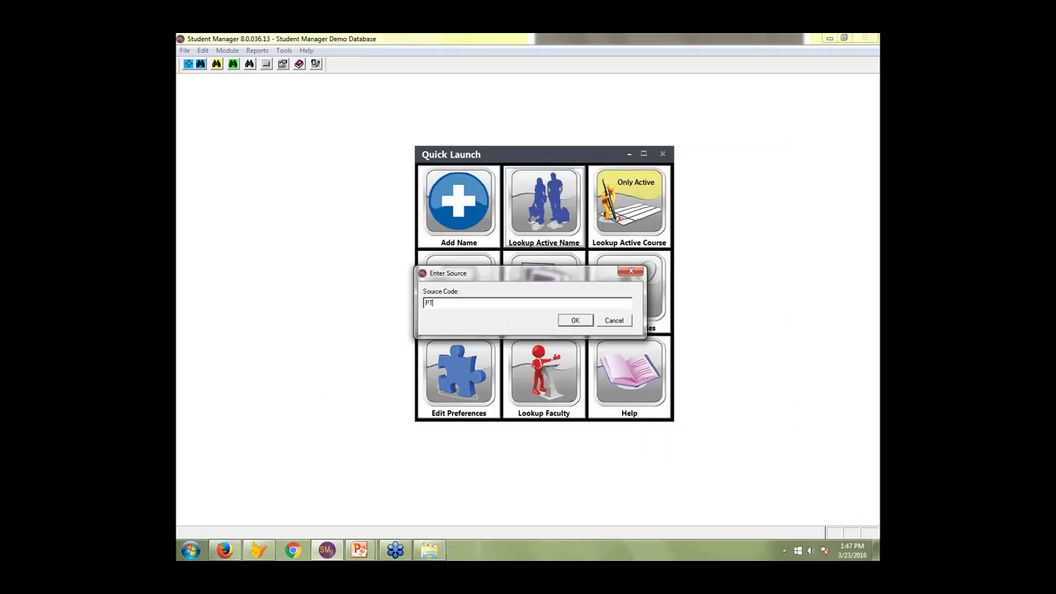
pyautogui.click(576, 322)
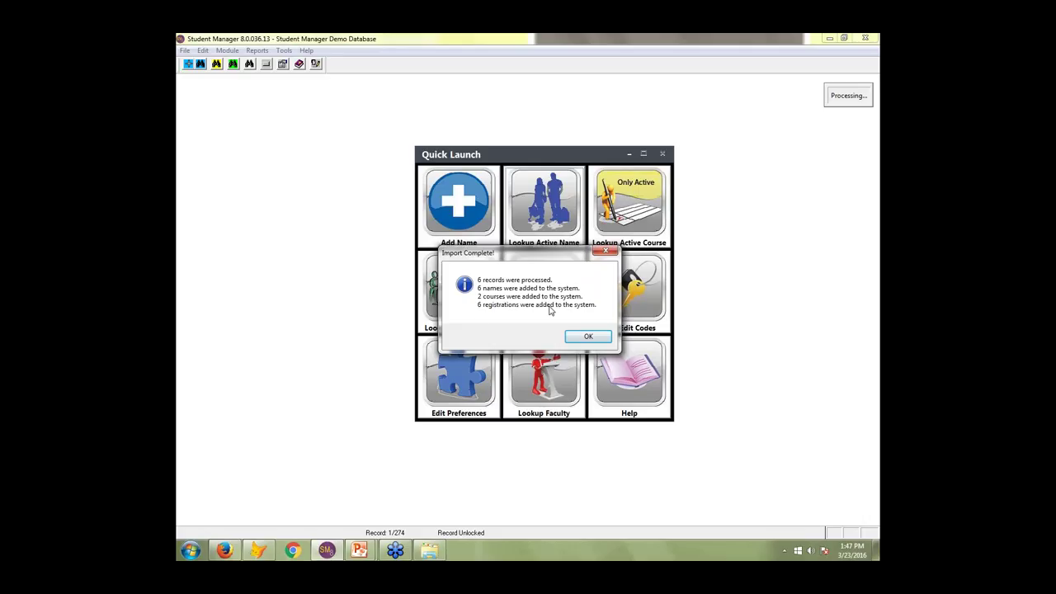
pyautogui.click(596, 338)
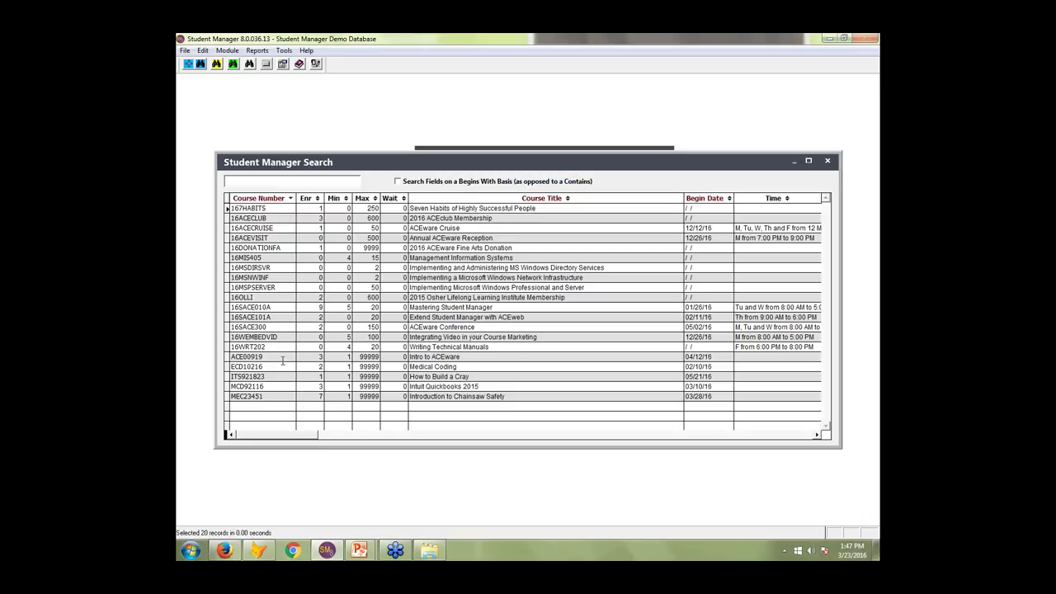
# - Review the student list, one grouped registration and the fees of the Introduction to Chainsaw Safety course, and close the course record
pyautogui.doubleClick(260, 397)
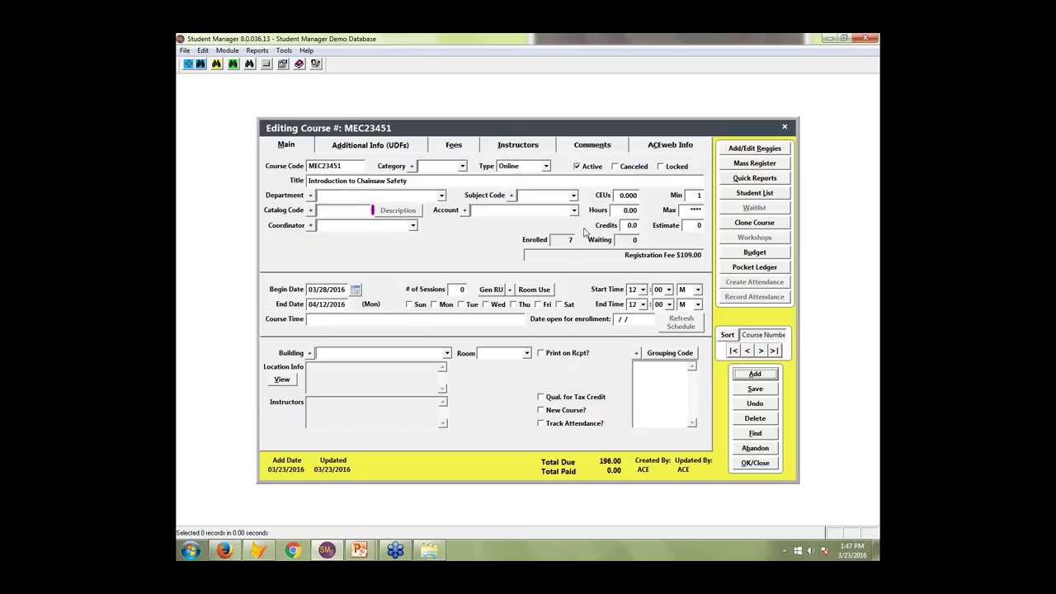
pyautogui.click(753, 193)
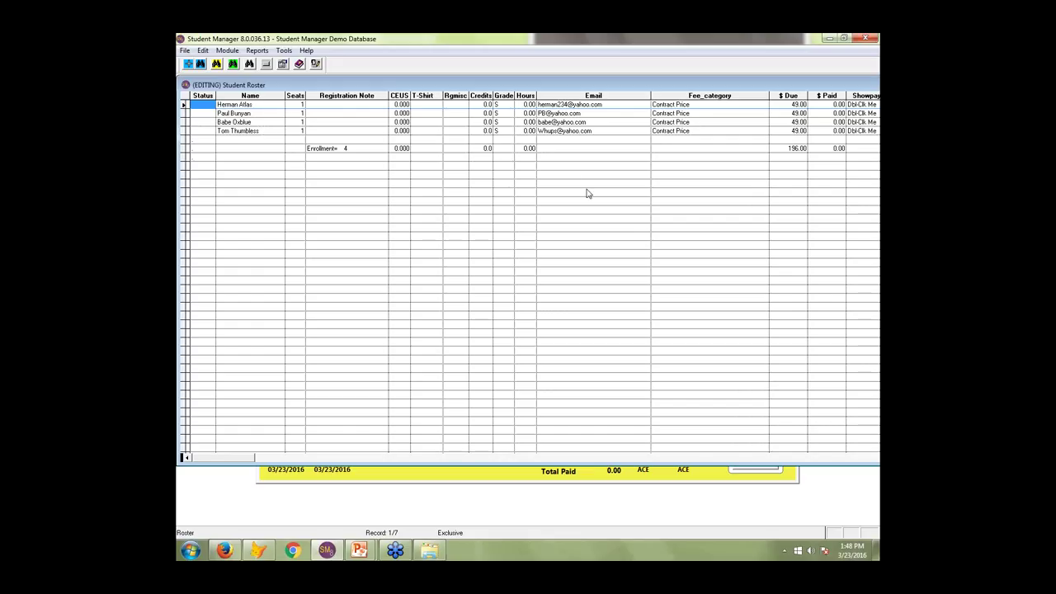
pyautogui.press('Escape')
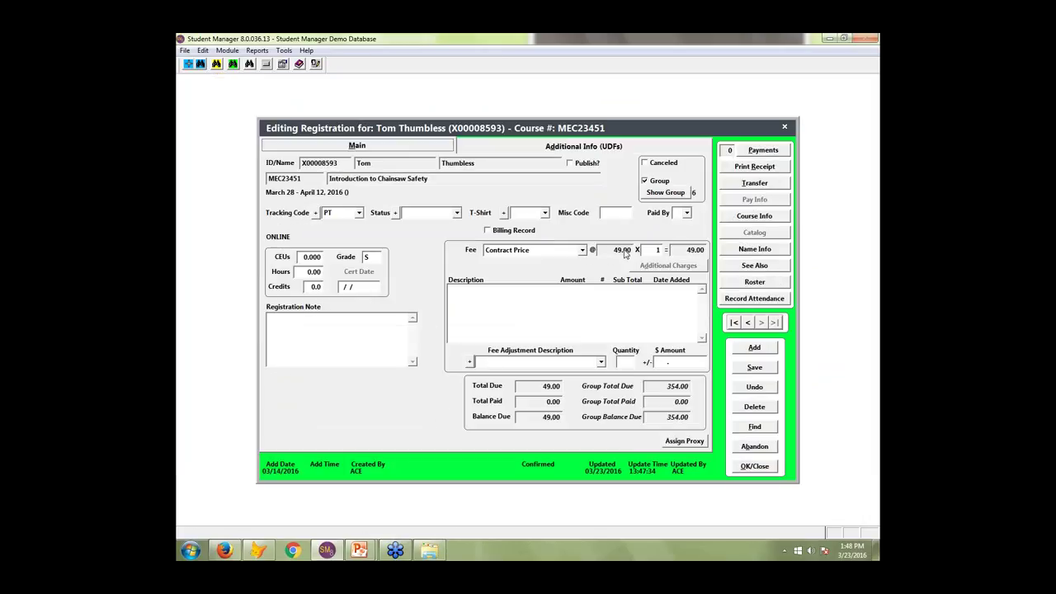
pyautogui.click(755, 466)
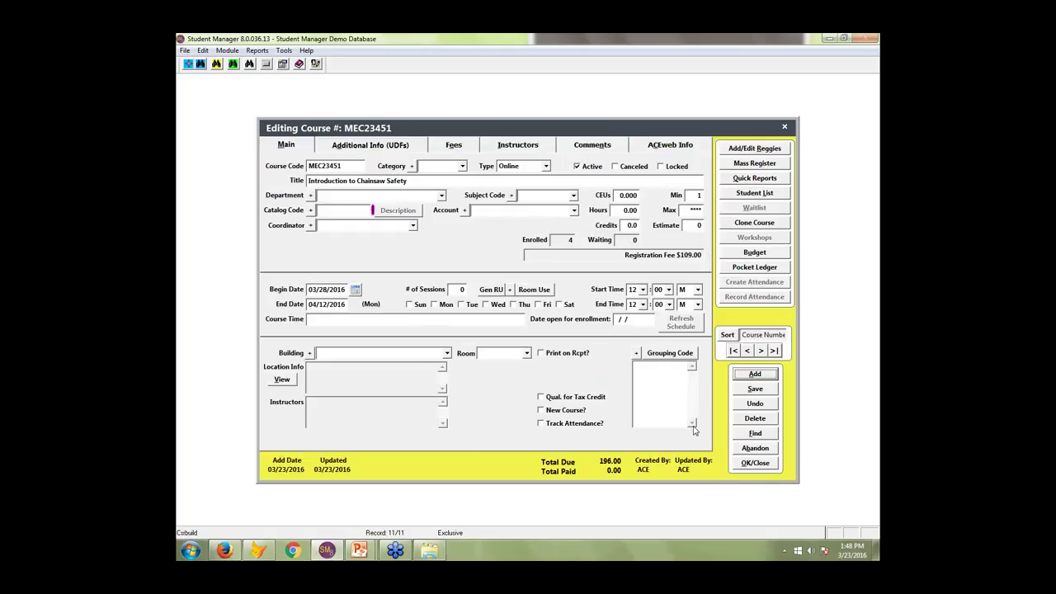
pyautogui.click(454, 145)
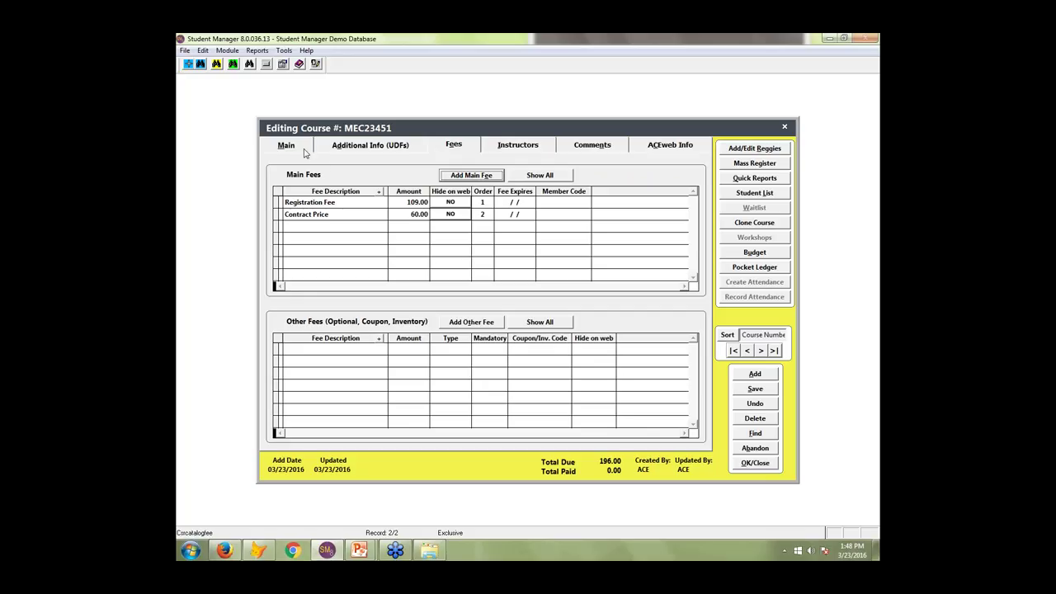
pyautogui.click(753, 464)
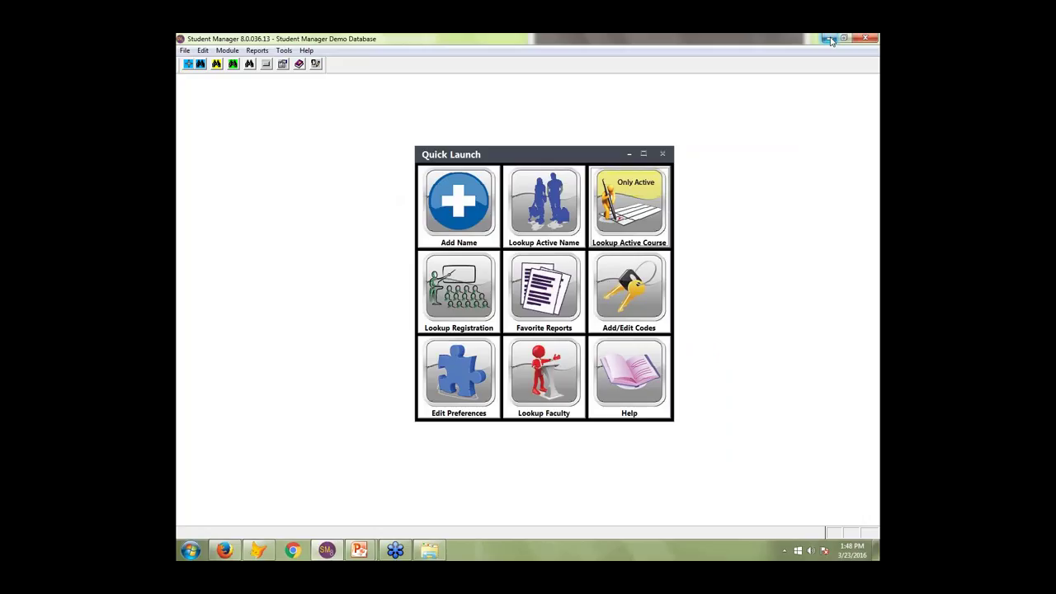
# - Open StudentDLSuppl.xlsx from the Import Test folder in Excel, inspect its two student rows, and close the workbook
pyautogui.moveTo(421, 552)
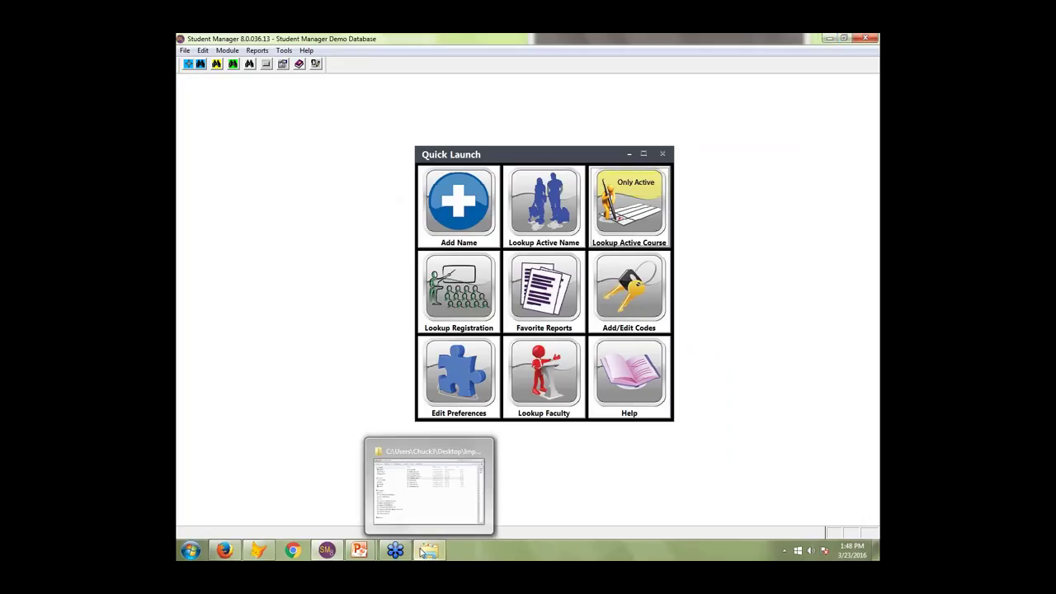
pyautogui.click(439, 514)
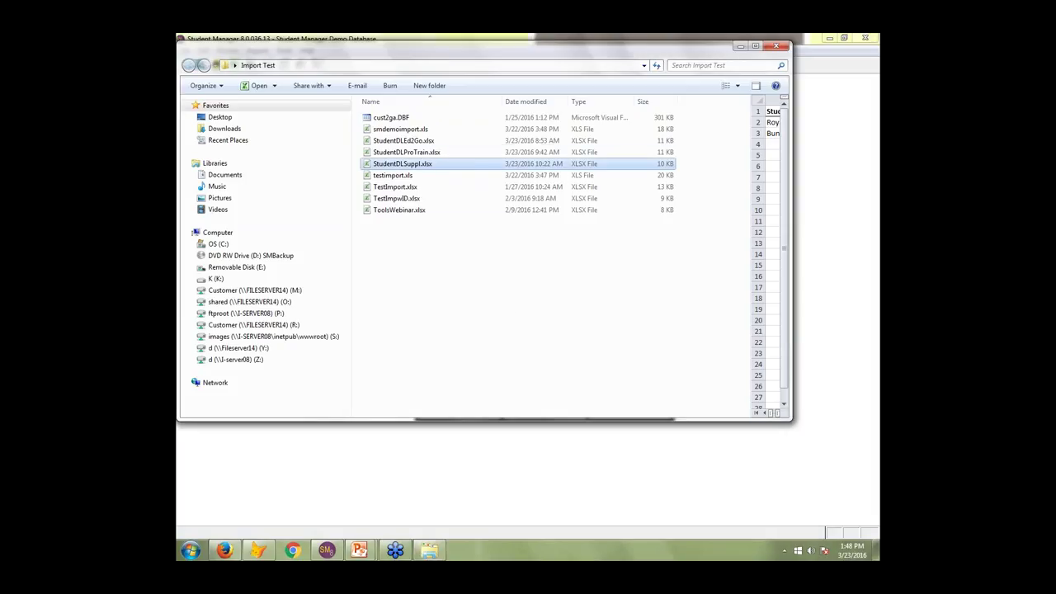
pyautogui.doubleClick(397, 169)
pyautogui.click(273, 196)
pyautogui.click(282, 185)
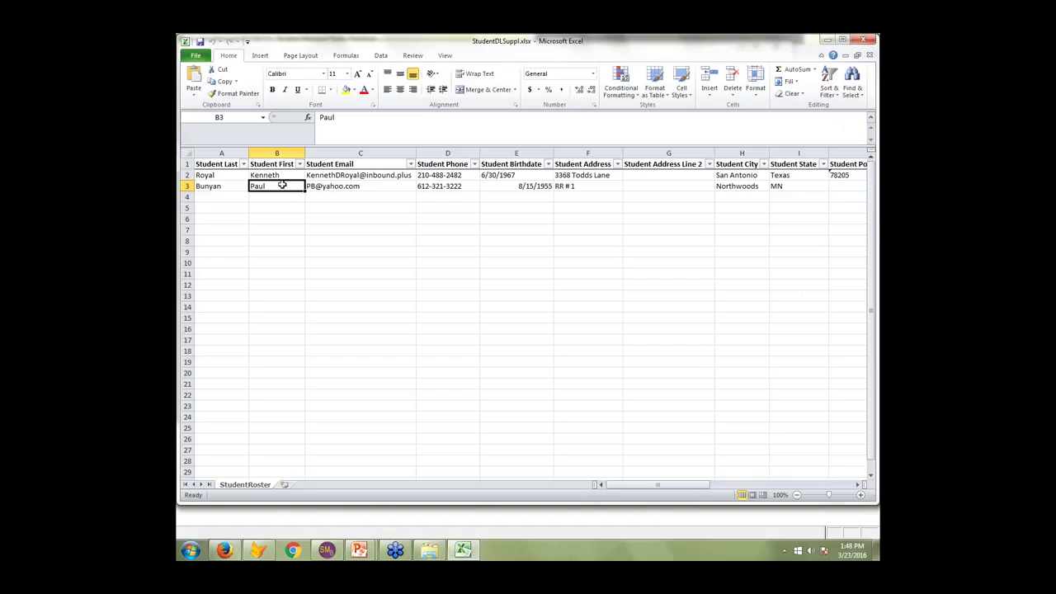
pyautogui.click(288, 175)
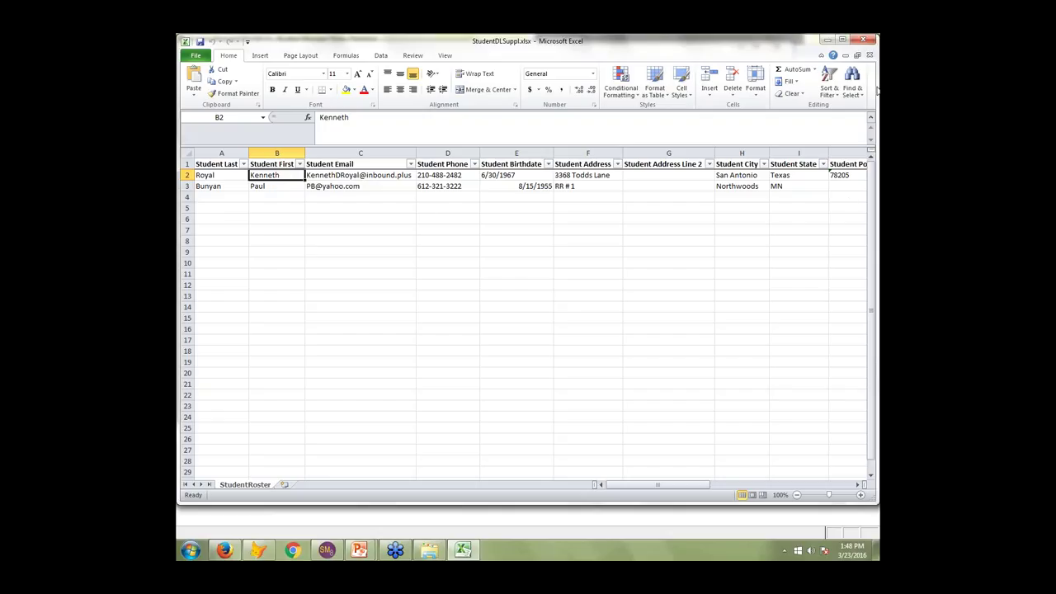
pyautogui.click(861, 39)
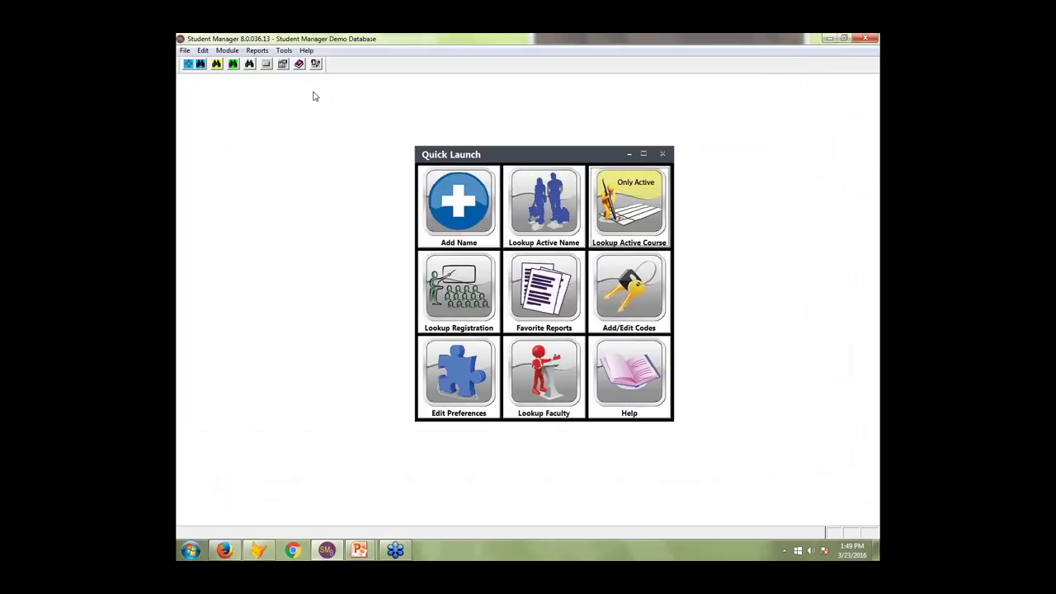
# - Run the EdToGo import on StudentDLSuppl.xlsx, grouping the registrations and assigning the source code PT
pyautogui.click(284, 50)
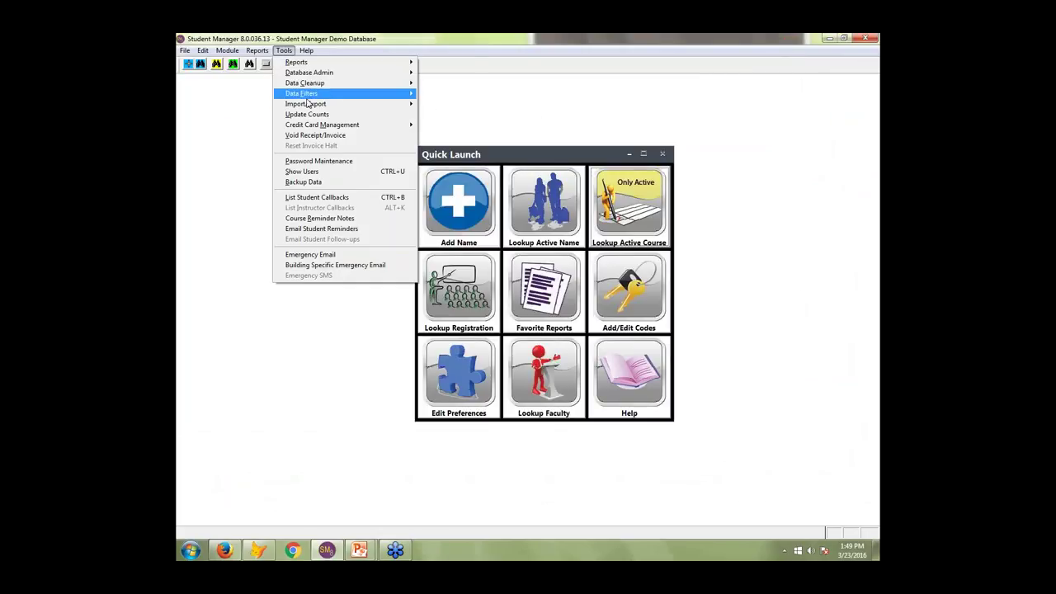
pyautogui.moveTo(341, 107)
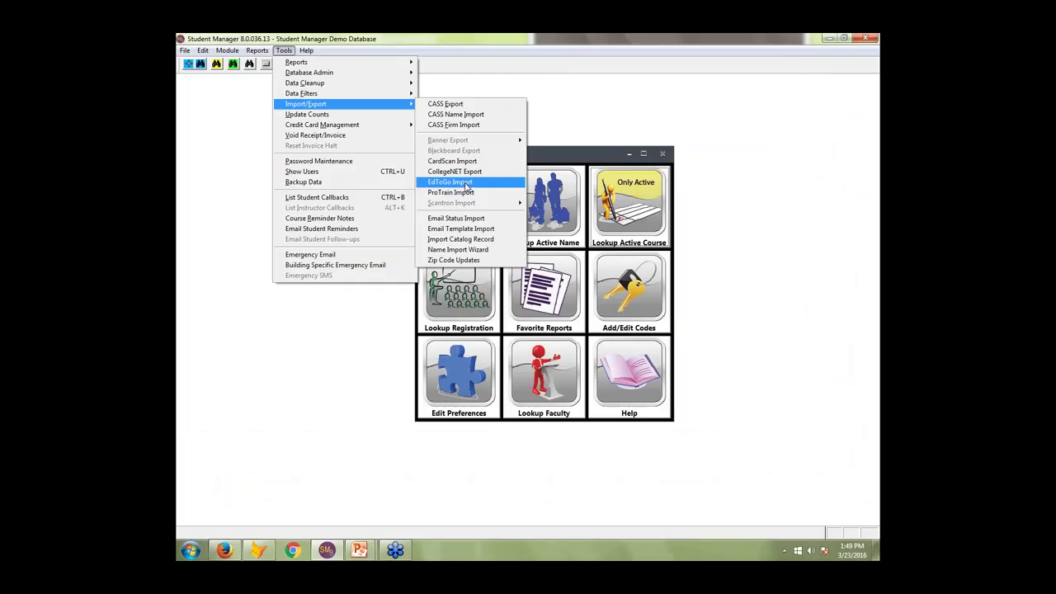
pyautogui.click(466, 183)
pyautogui.doubleClick(473, 145)
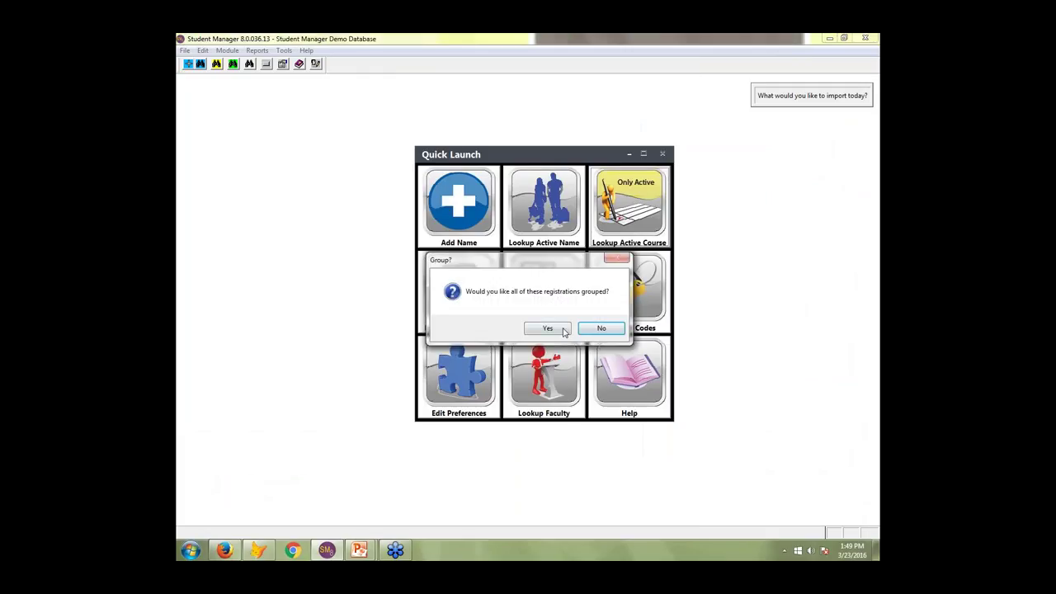
pyautogui.click(567, 328)
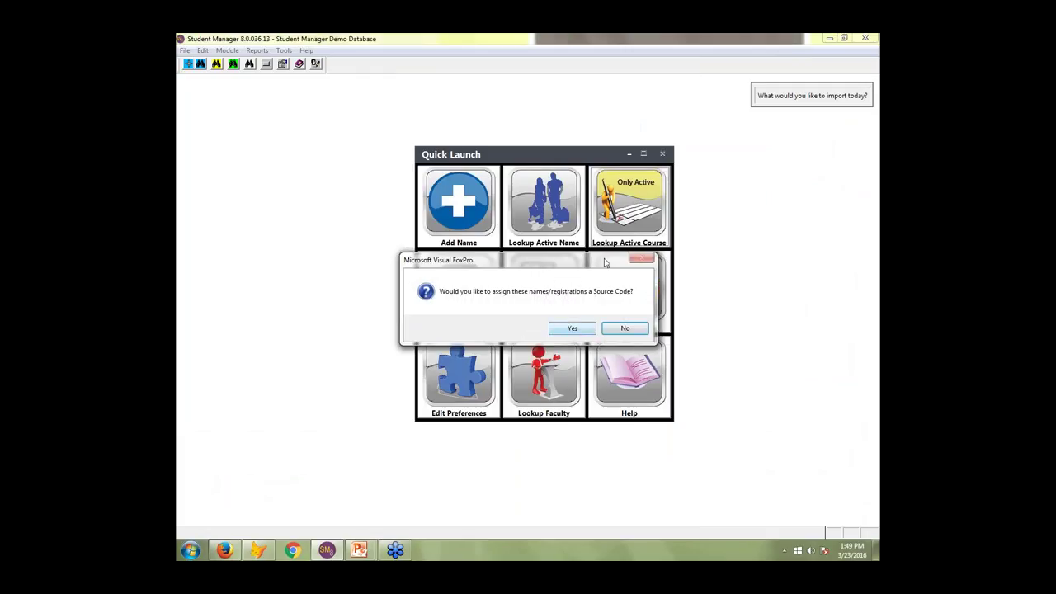
pyautogui.click(580, 330)
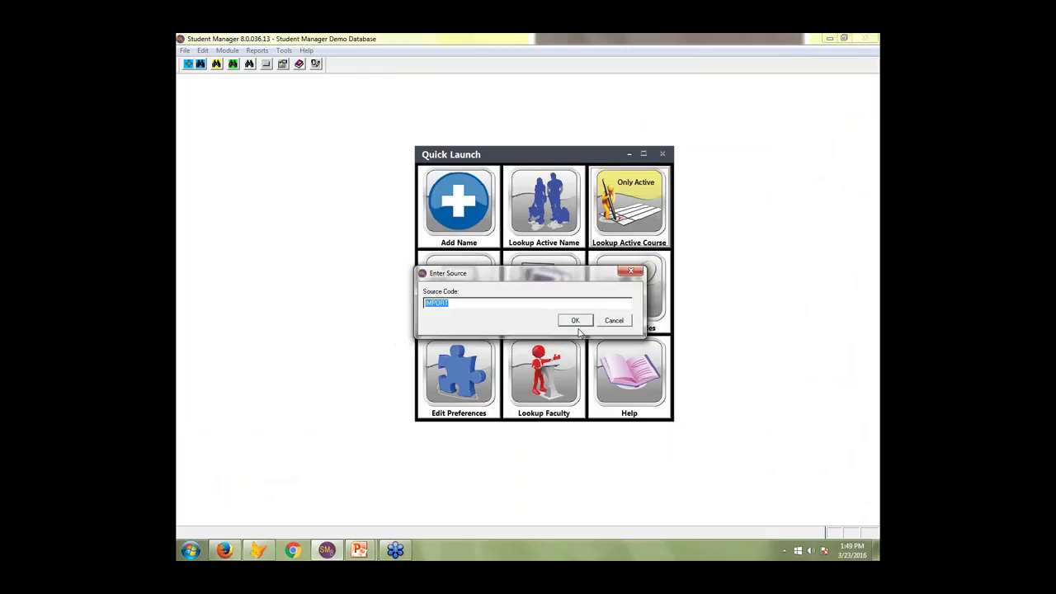
pyautogui.write('PT')
pyautogui.click(576, 321)
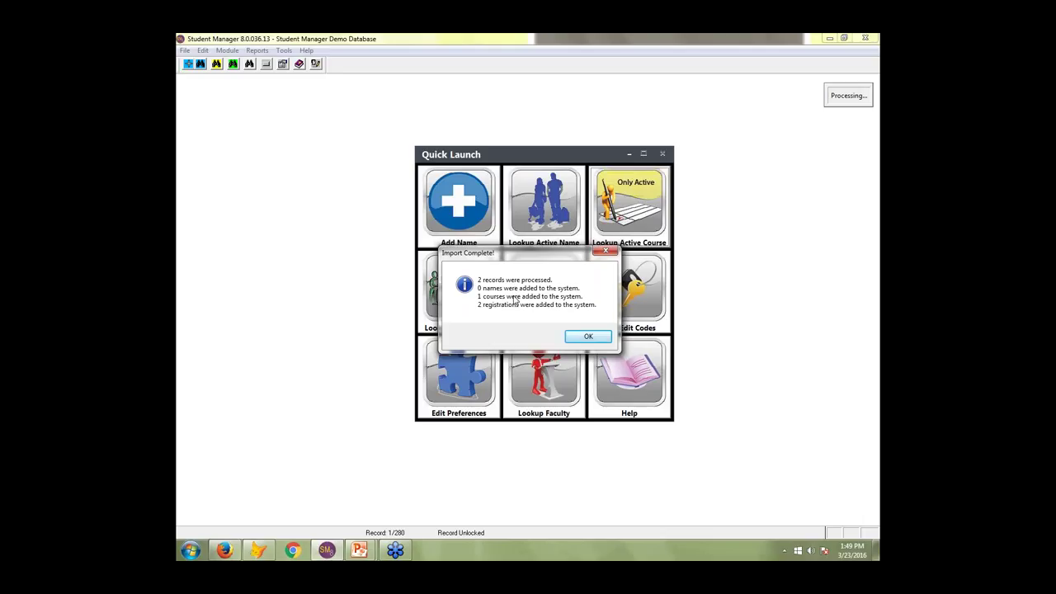
pyautogui.click(588, 337)
# - Check the student list of Introduction to Chainsaw Safety for the supplementary registrations and close the course record
pyautogui.click(629, 232)
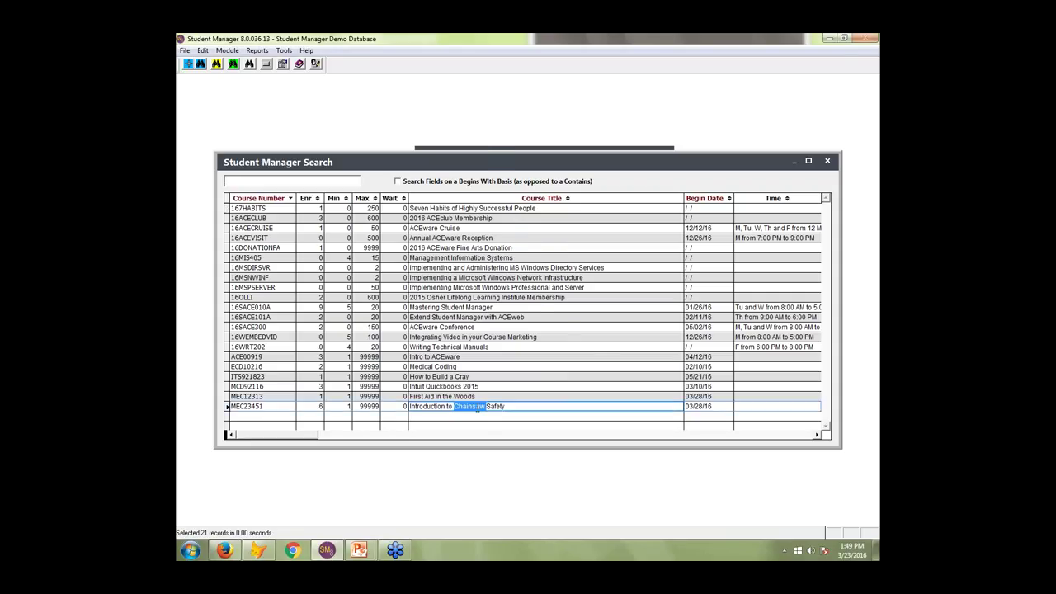
pyautogui.doubleClick(477, 406)
pyautogui.click(754, 193)
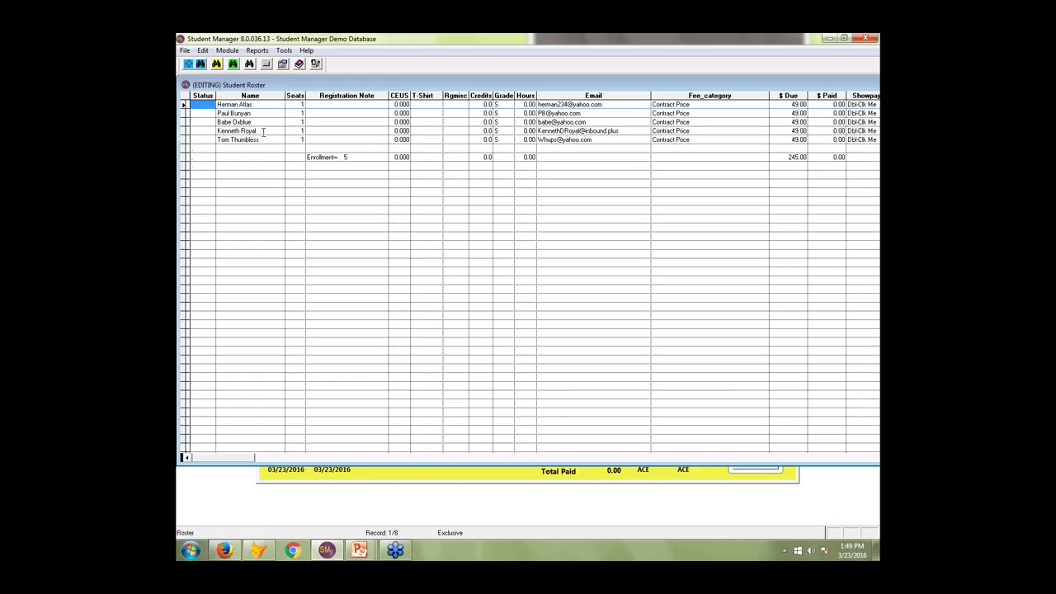
pyautogui.press('Escape')
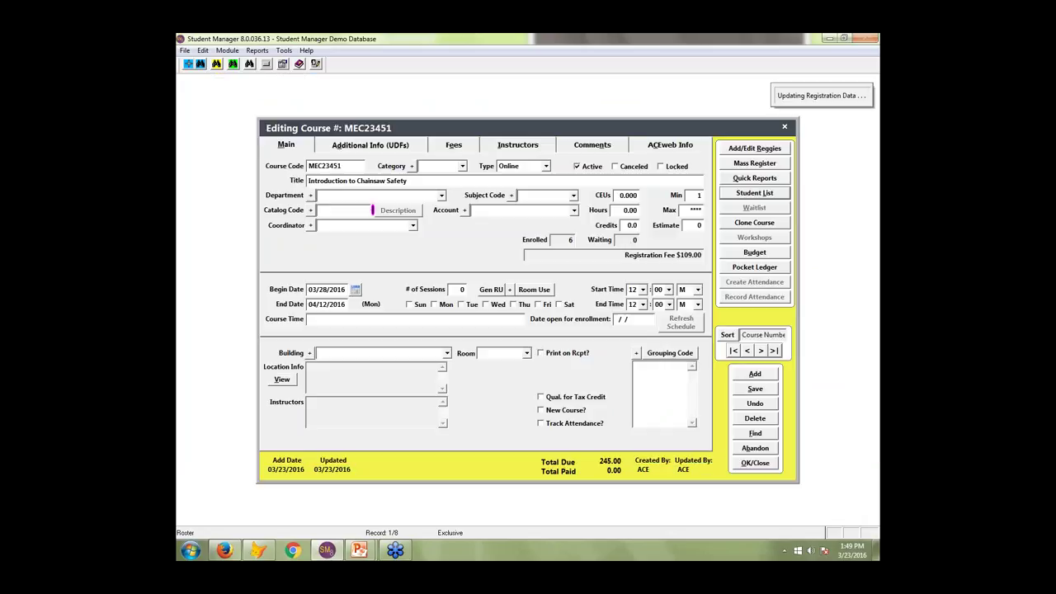
pyautogui.click(745, 465)
# - Find the first student from the supplementary file by last name among the active names and review that student's courses taken
pyautogui.click(550, 217)
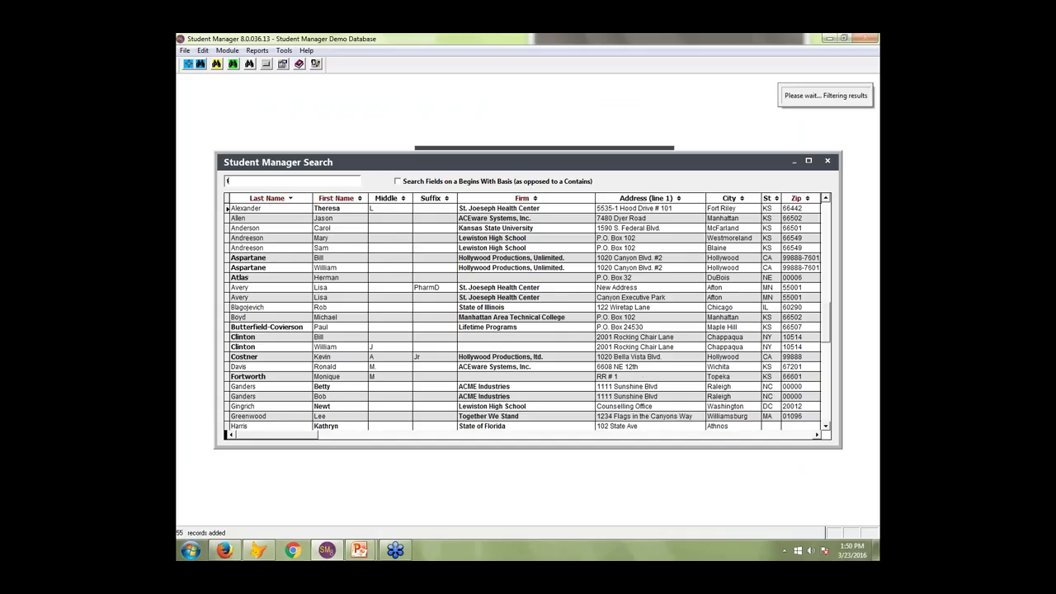
pyautogui.write('roy')
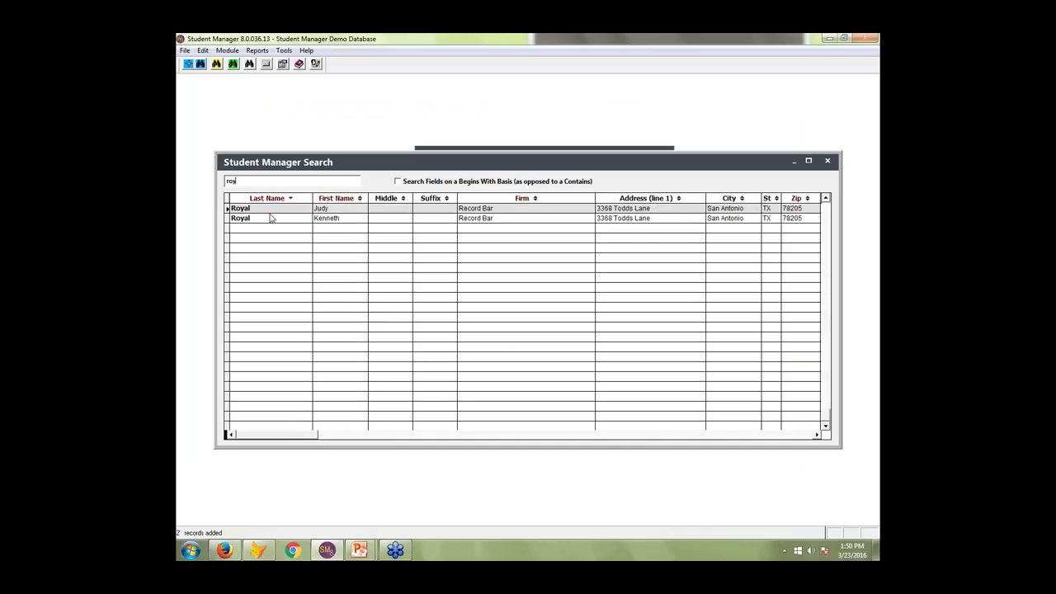
pyautogui.doubleClick(278, 217)
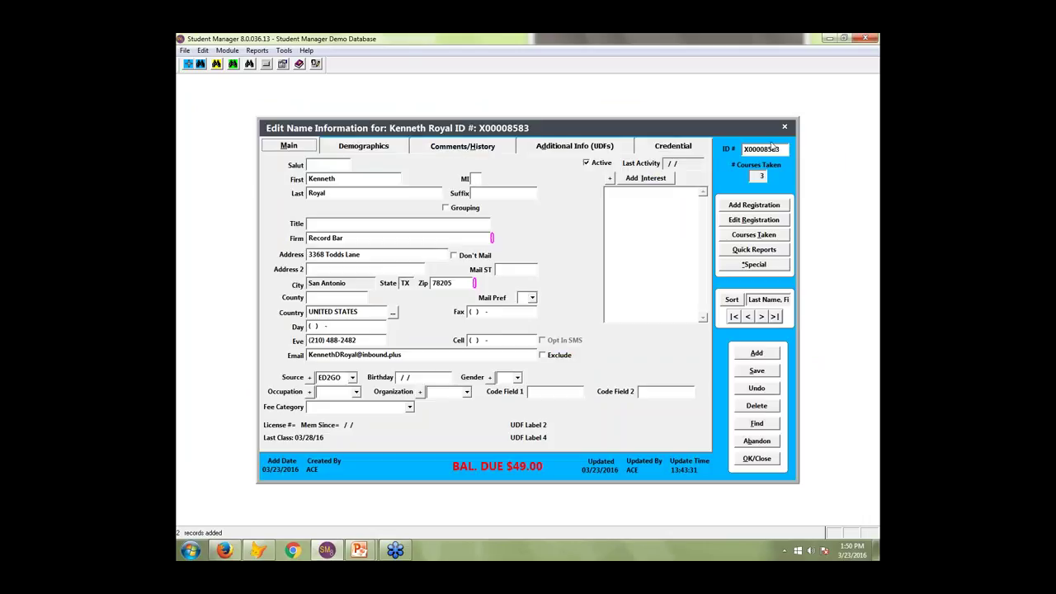
pyautogui.click(763, 236)
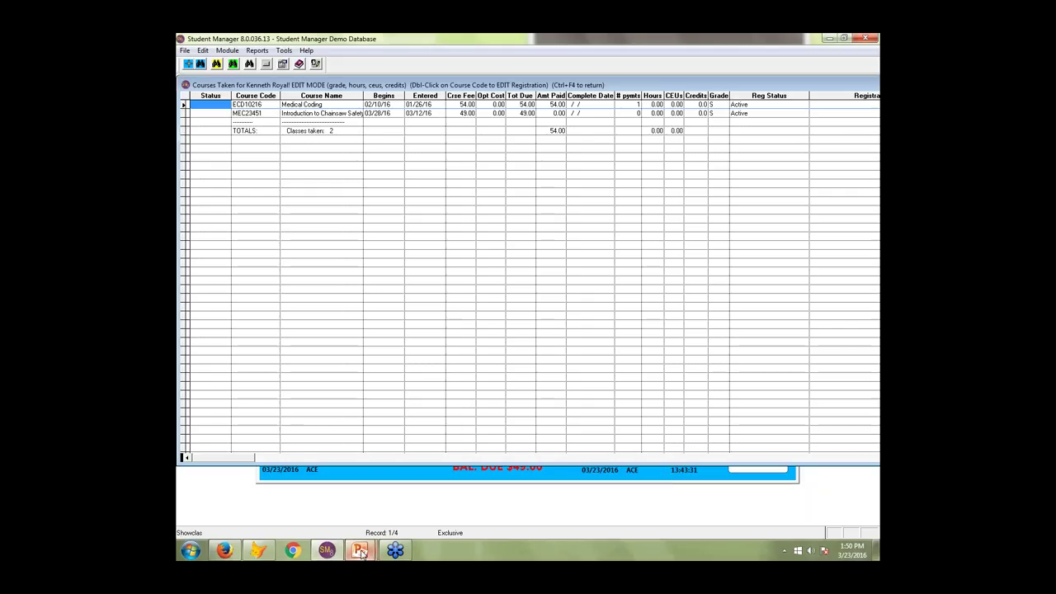
# - Switch to the PowerPoint slide show and advance to the "What Happened??" slide
pyautogui.moveTo(362, 551)
pyautogui.click(458, 508)
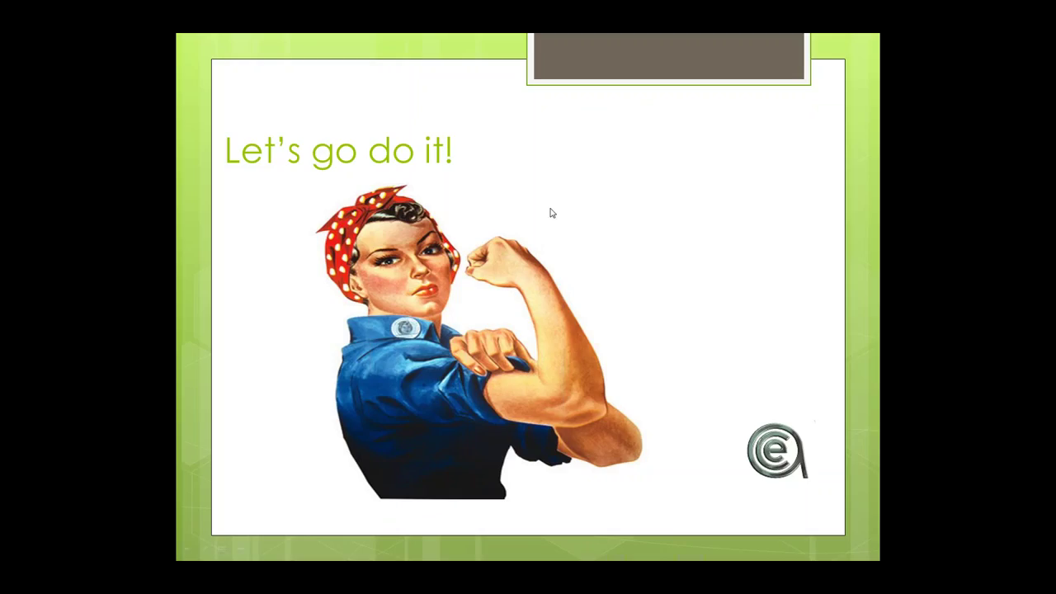
pyautogui.click(552, 212)
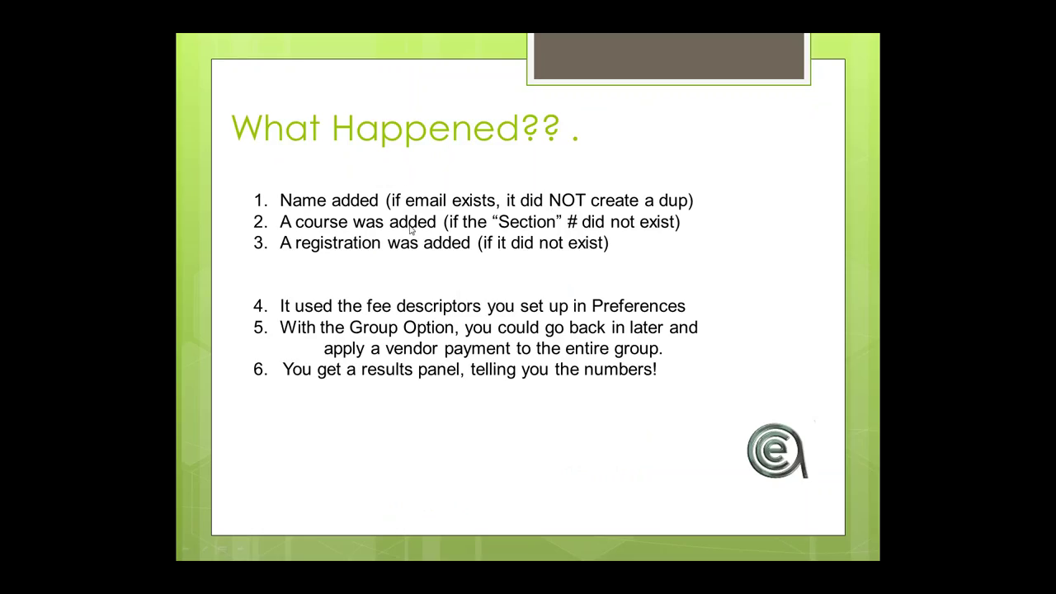
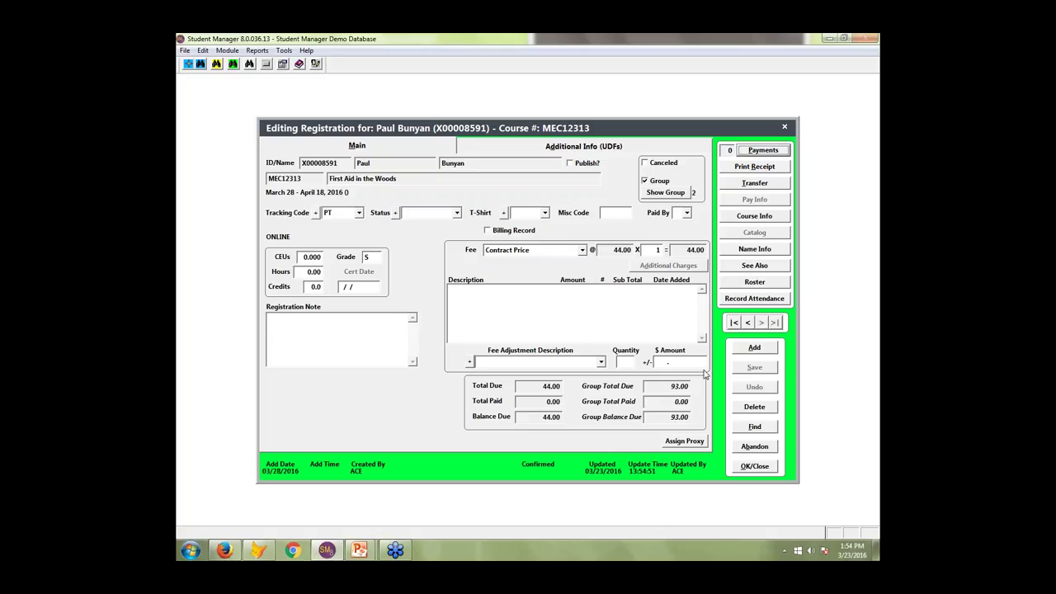
# - Review the registrations grouped with the First Aid in the Woods registration and reopen that course's registration from the group list
pyautogui.click(673, 193)
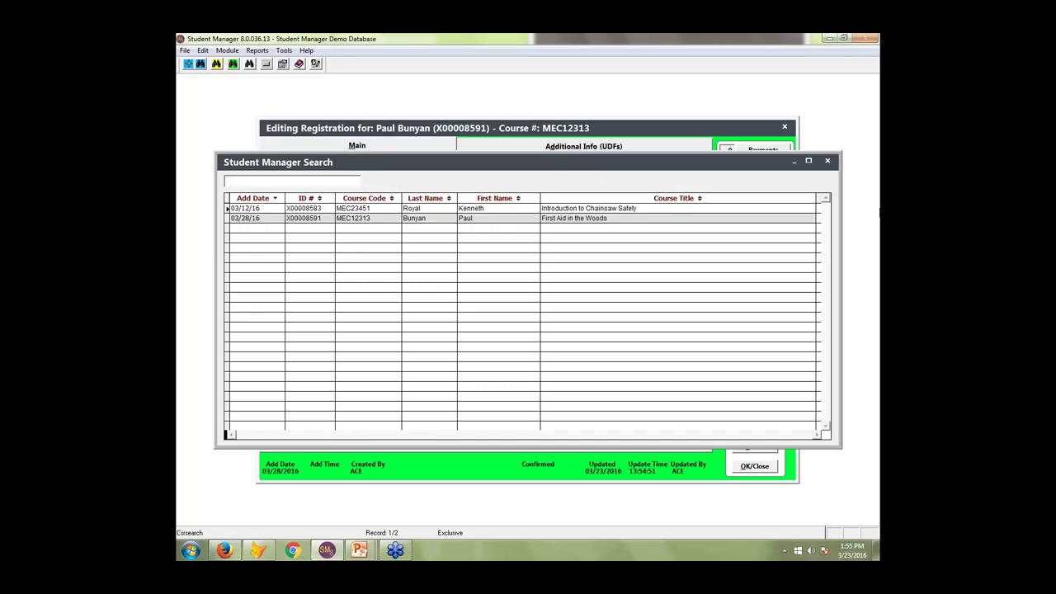
pyautogui.click(829, 162)
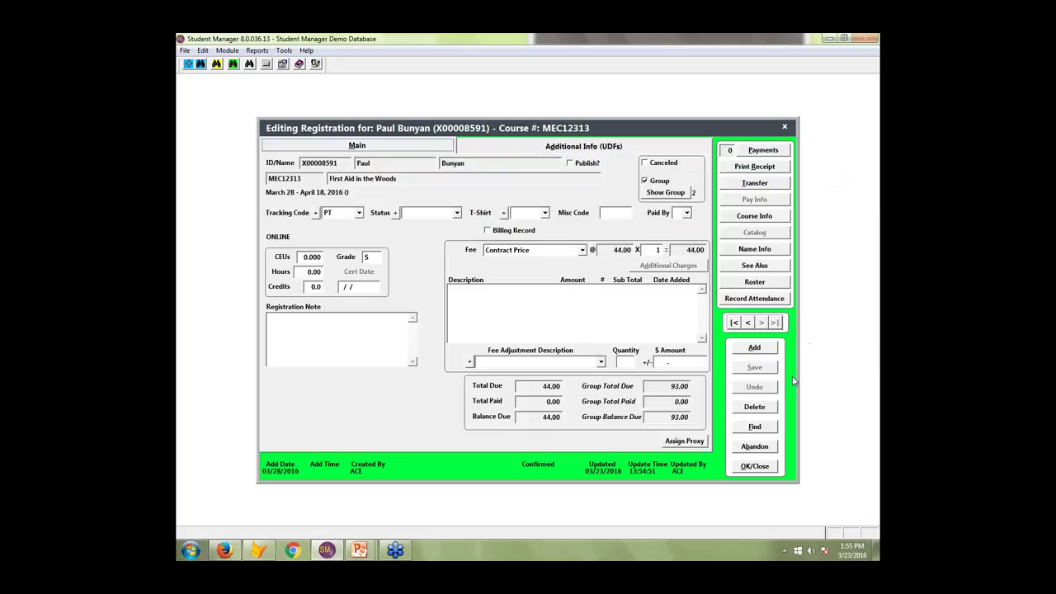
pyautogui.click(756, 467)
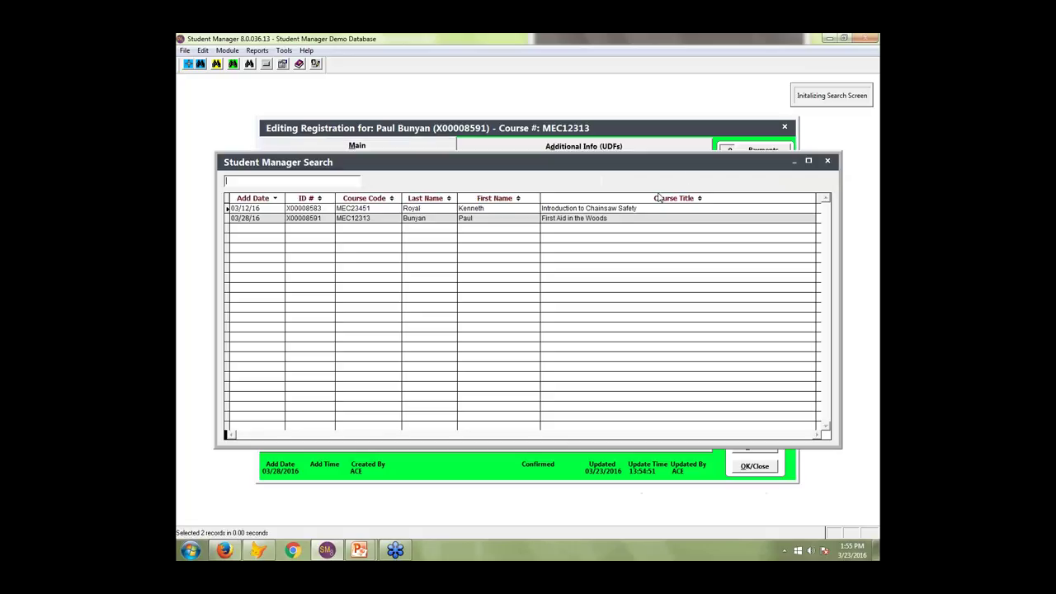
pyautogui.doubleClick(475, 219)
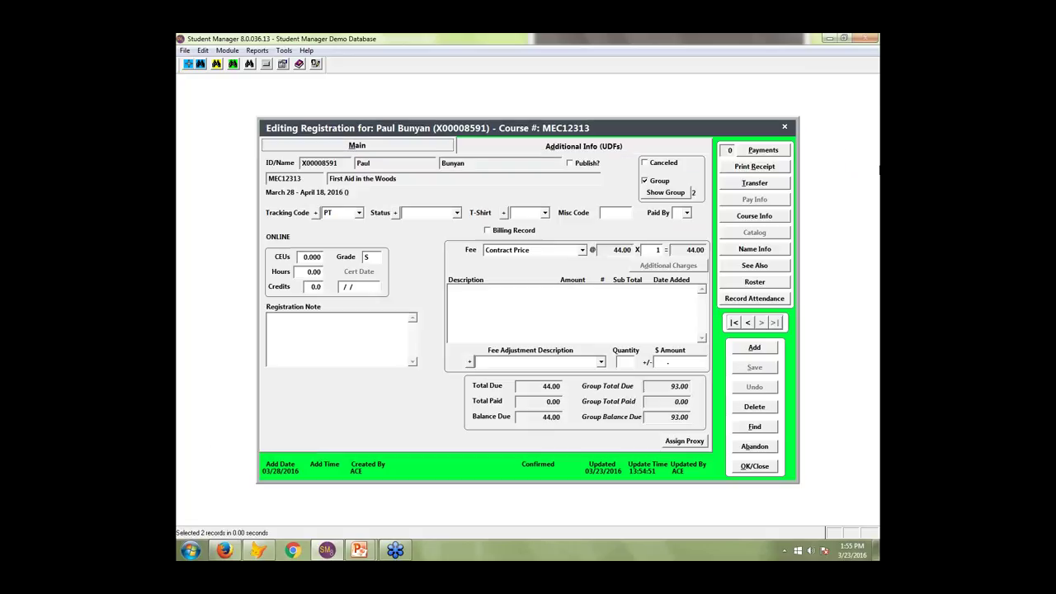
# - Check the grouping options for the First Aid in the Woods registration, cancel them, and open its course information
pyautogui.click(646, 181)
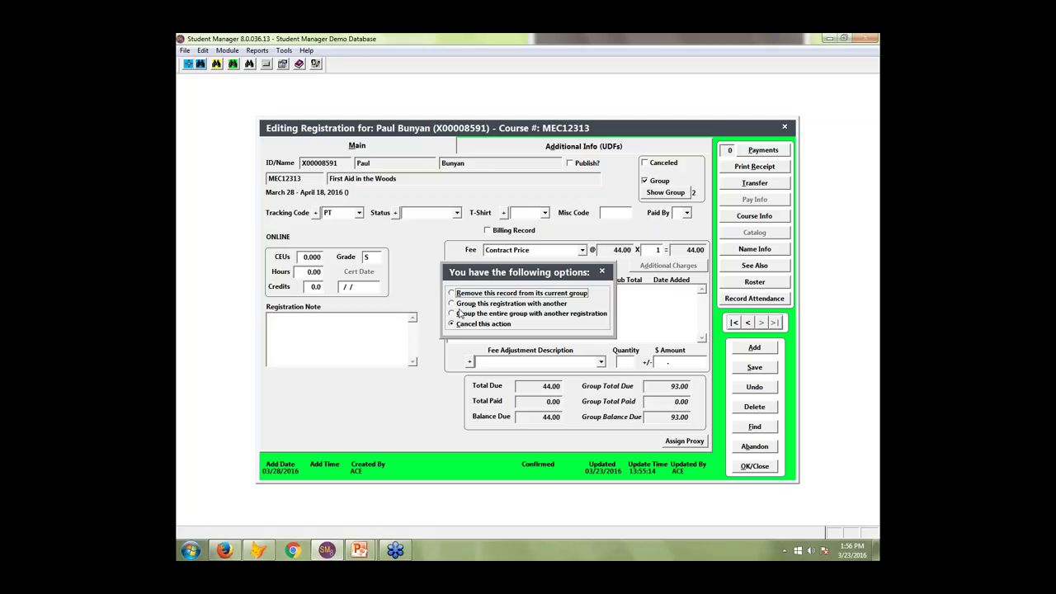
pyautogui.click(602, 271)
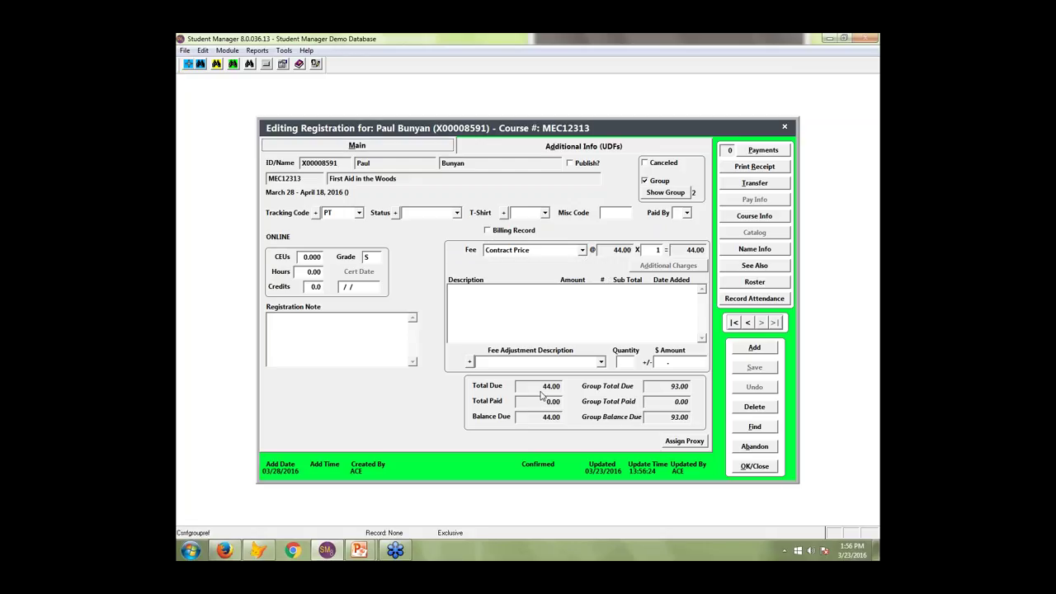
pyautogui.click(754, 216)
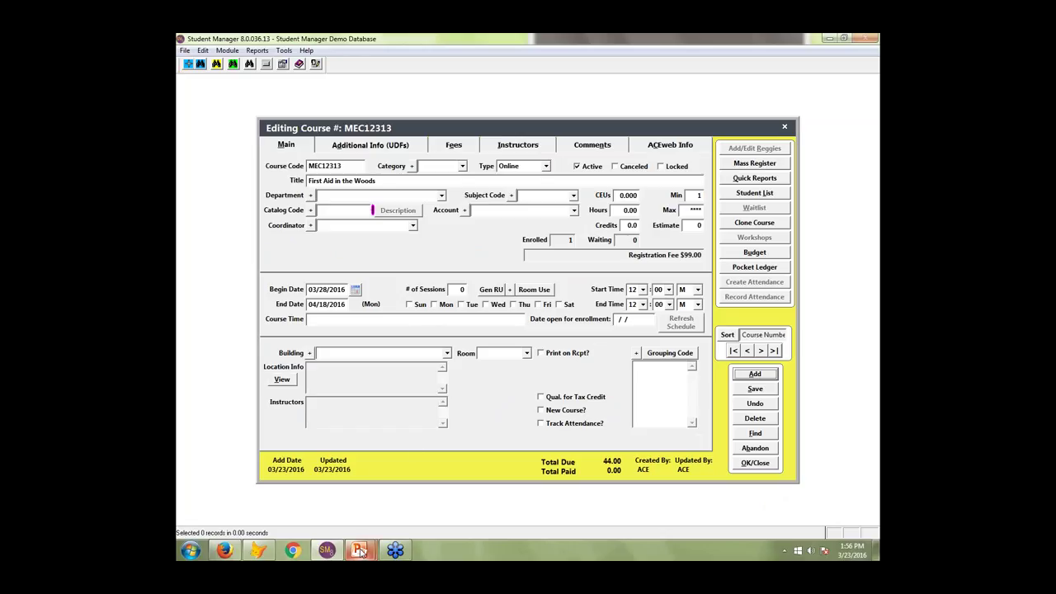
# - Open the Import Test folder from the Desktop in Windows Explorer
pyautogui.moveTo(258, 550)
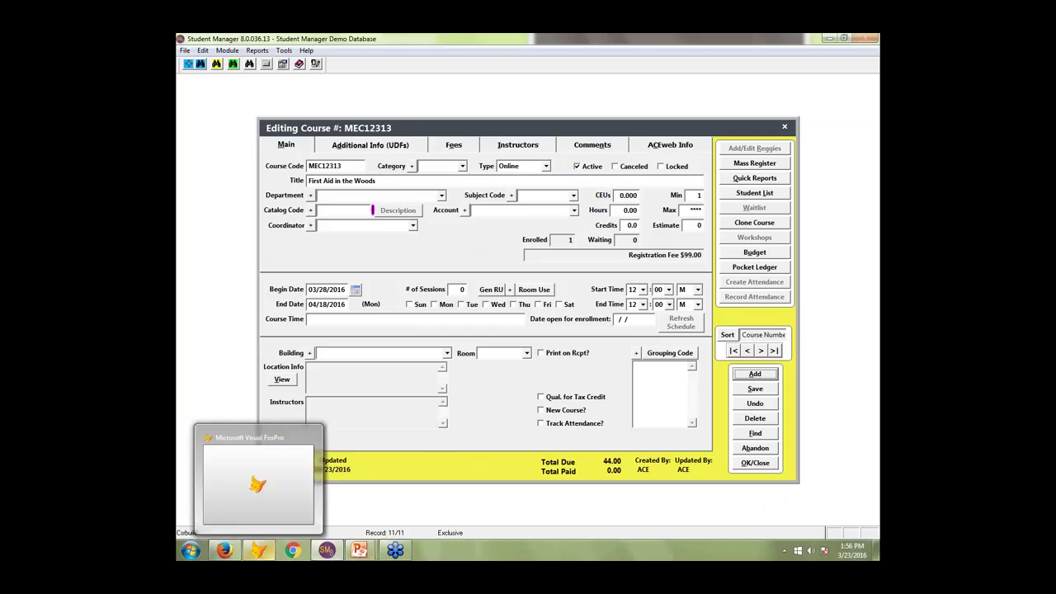
pyautogui.rightClick(192, 549)
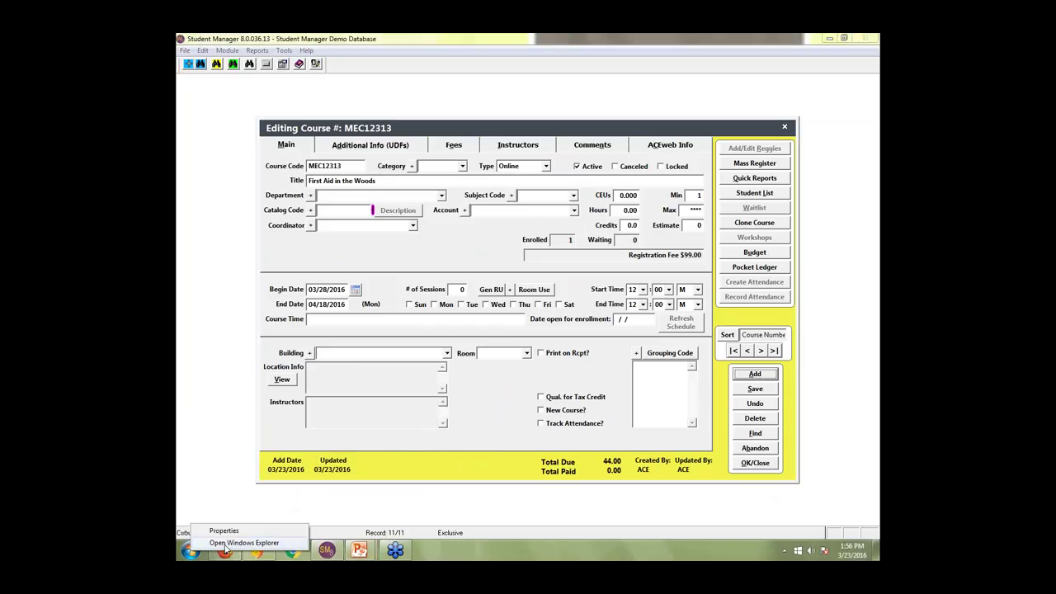
pyautogui.click(225, 547)
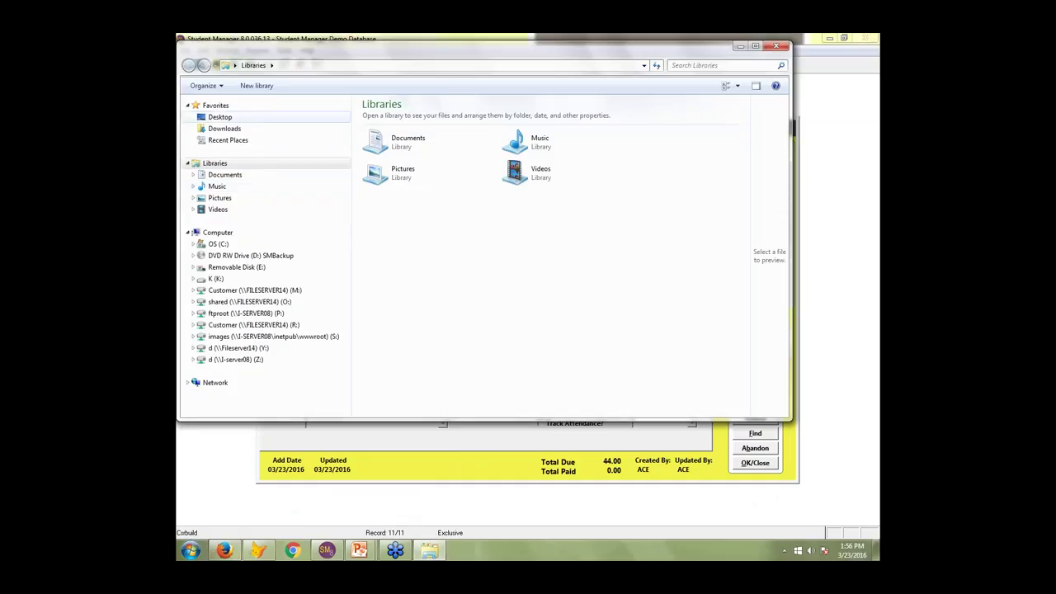
pyautogui.click(222, 118)
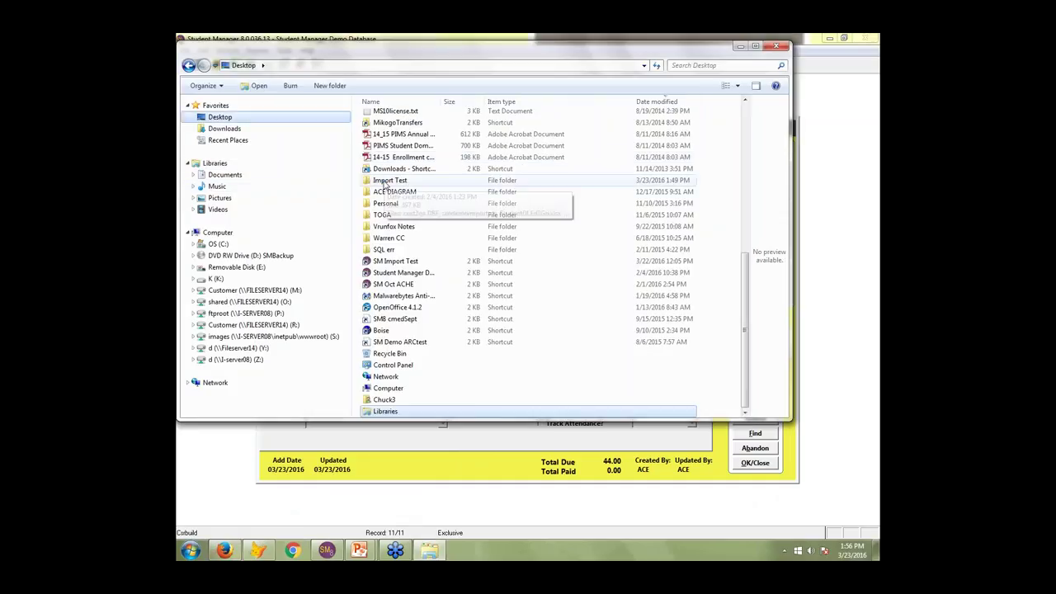
pyautogui.click(386, 181)
pyautogui.doubleClick(385, 181)
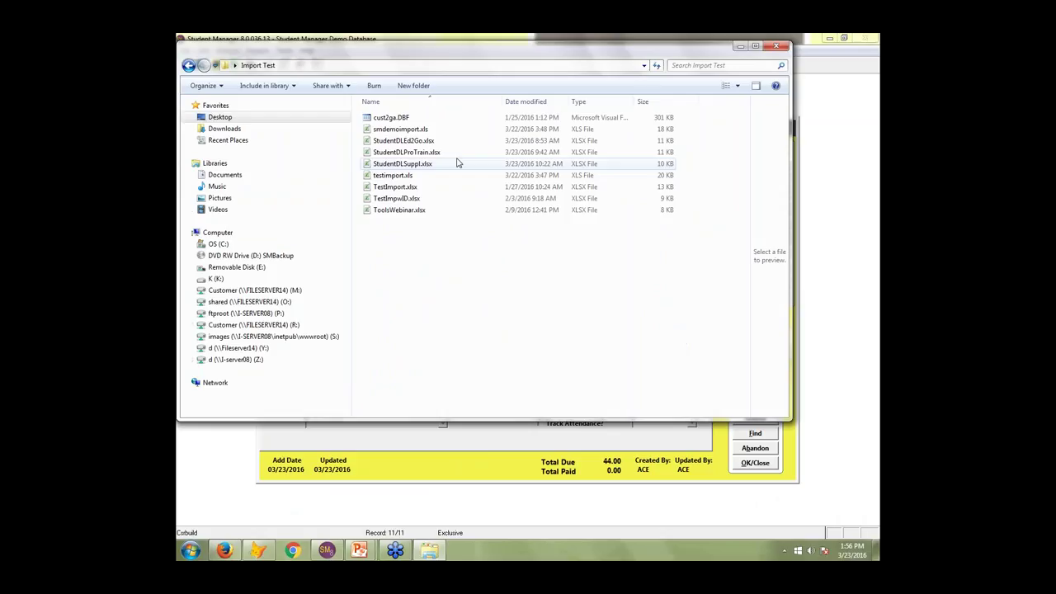
# - Open StudentDLProTrain.xlsx and examine its Section, Cost to School and Retail Price columns
pyautogui.click(399, 152)
pyautogui.doubleClick(399, 152)
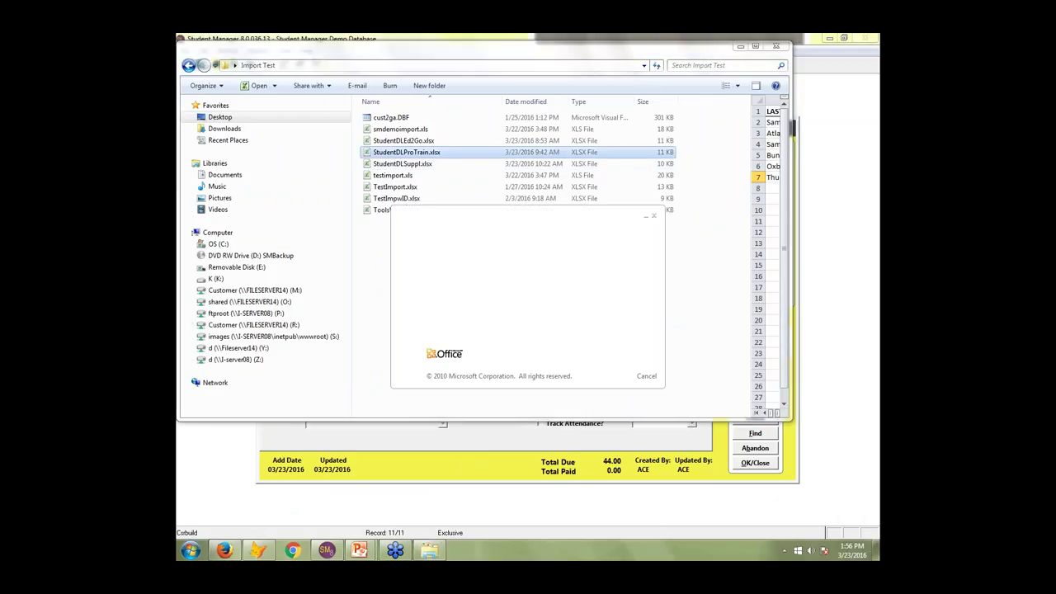
pyautogui.hscroll(10, 330, 289)
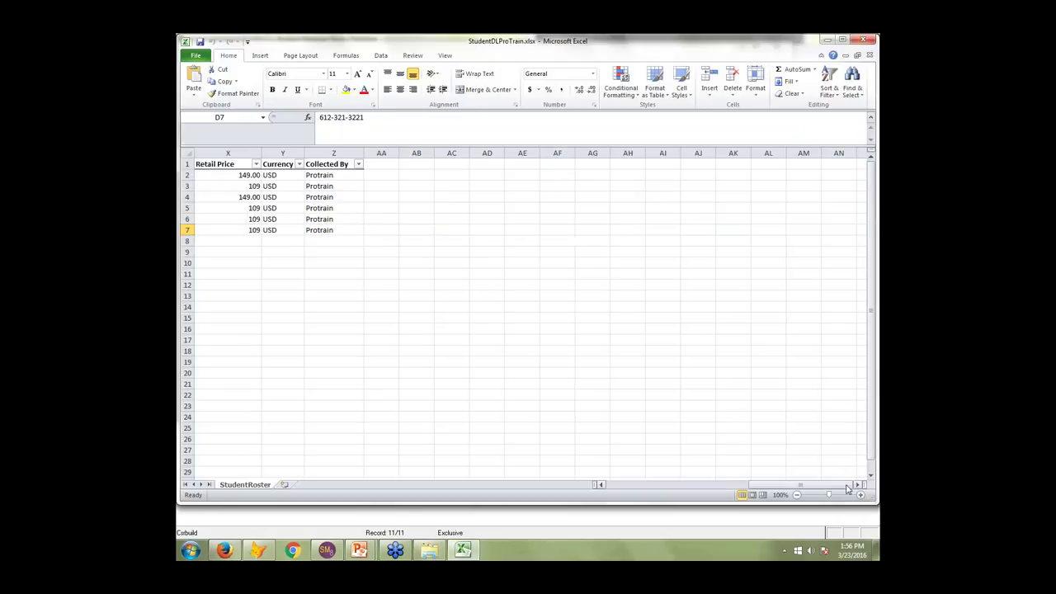
pyautogui.click(685, 488)
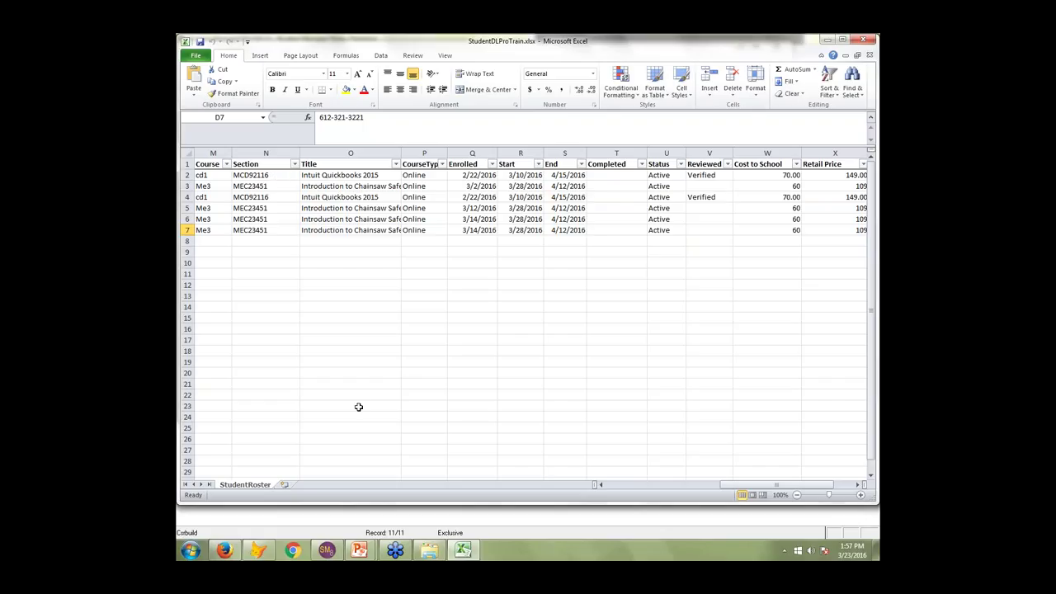
# - Switch back to Student Manager and compare the alternate course code of First Aid in the Woods with its course code
pyautogui.click(328, 550)
pyautogui.click(344, 147)
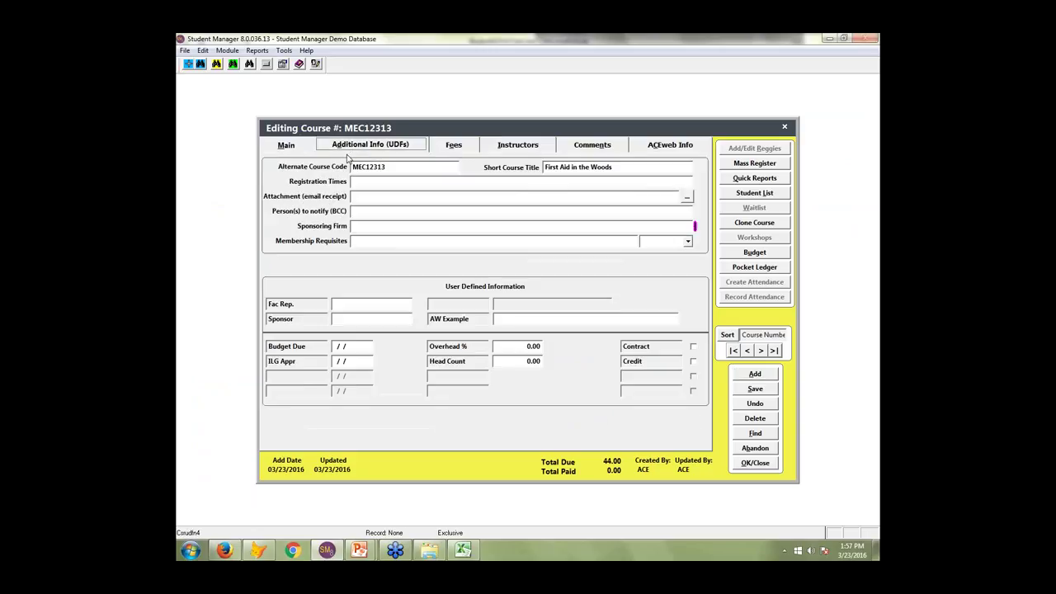
pyautogui.moveTo(357, 167)
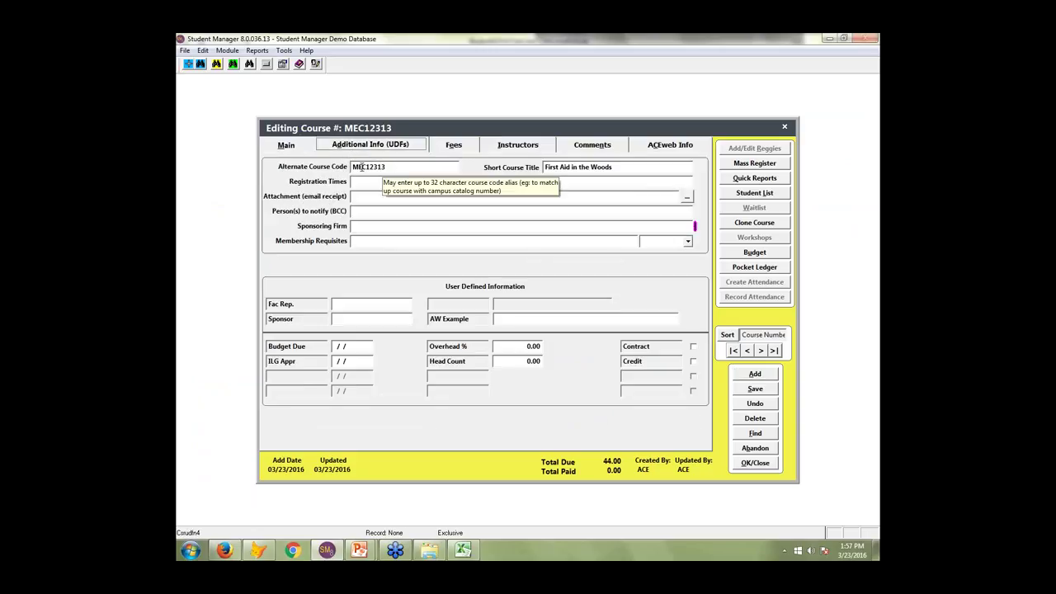
pyautogui.click(303, 150)
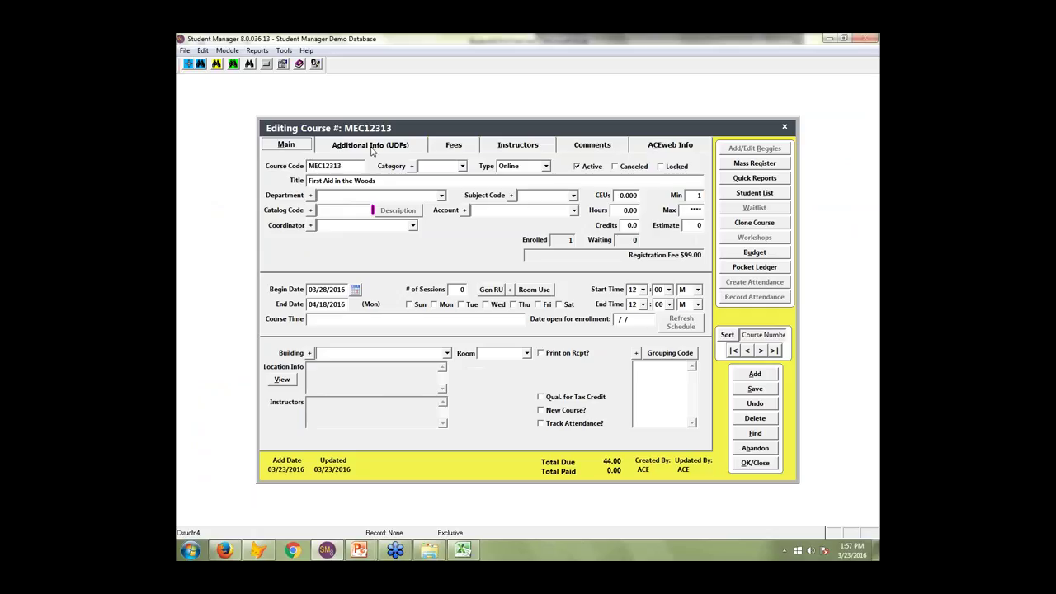
pyautogui.click(406, 146)
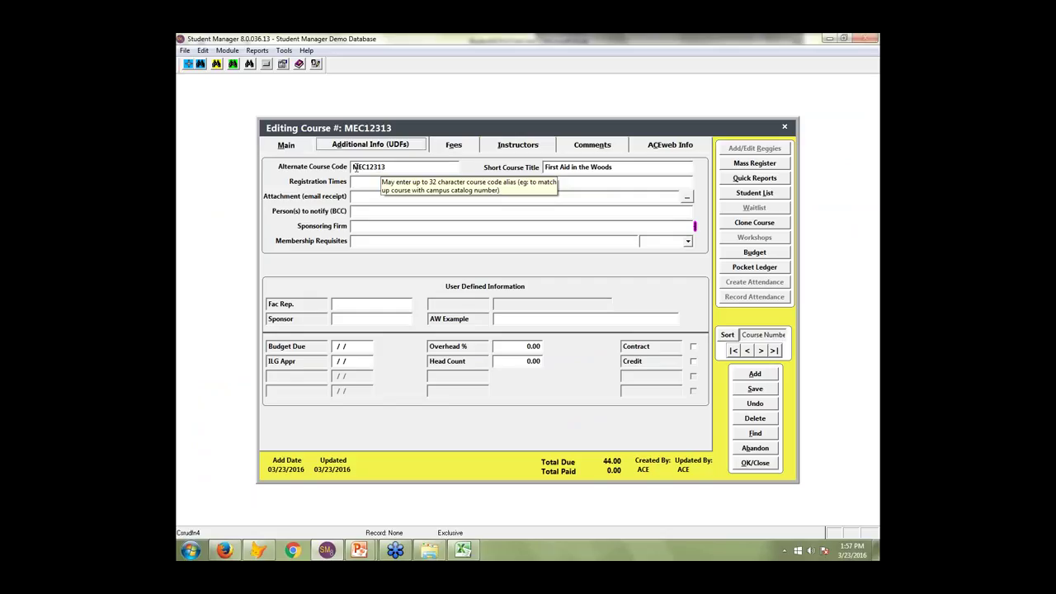
pyautogui.click(308, 150)
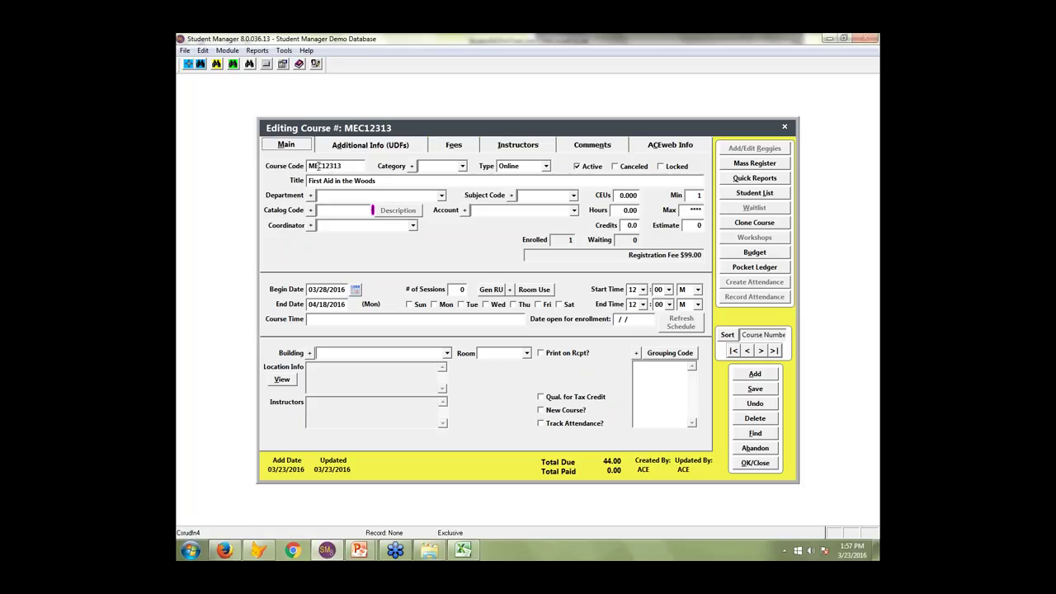
# - Change the First Aid in the Woods course code to 16WMEC12313, then save and confirm the new course number
pyautogui.click(317, 166)
pyautogui.write('16W')
pyautogui.click(755, 389)
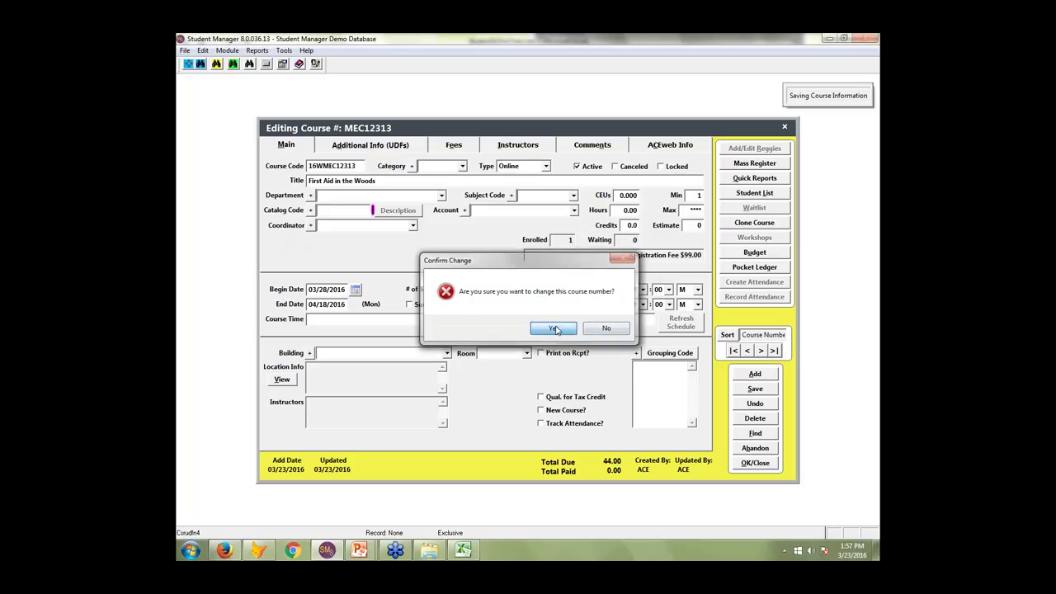
pyautogui.press('Return')
pyautogui.click(574, 337)
# - Compare the course's main and alternate course codes with the Section values in StudentDLProTrain.xlsx
pyautogui.click(403, 146)
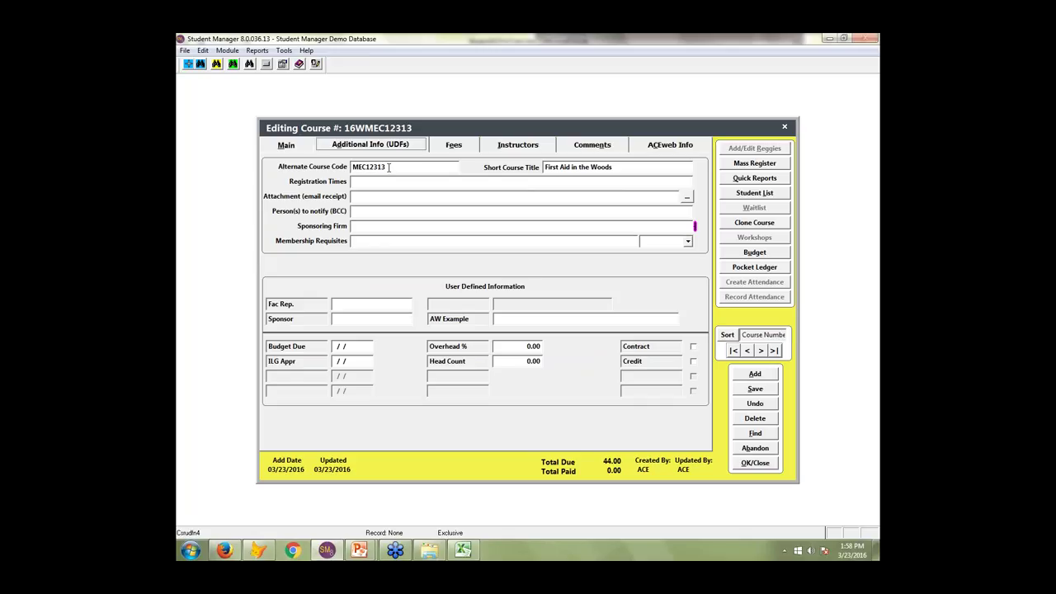
pyautogui.click(306, 150)
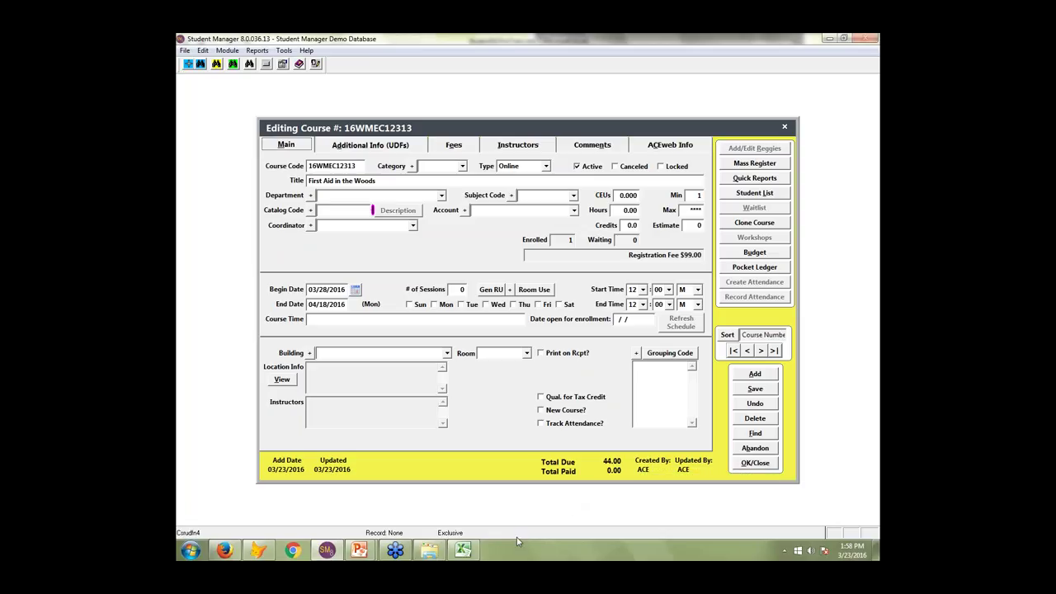
pyautogui.click(465, 551)
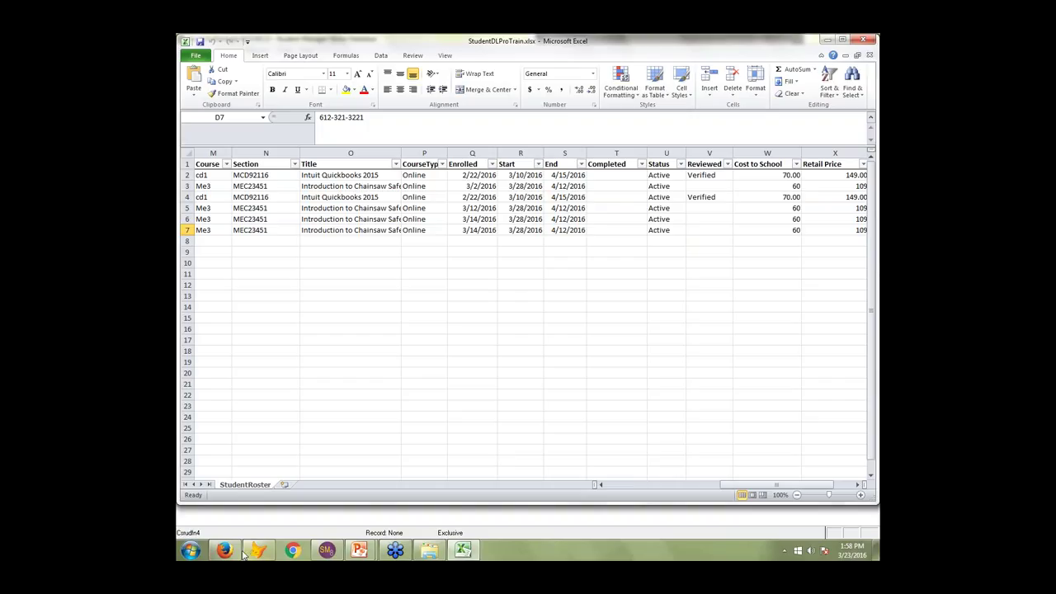
pyautogui.moveTo(226, 556)
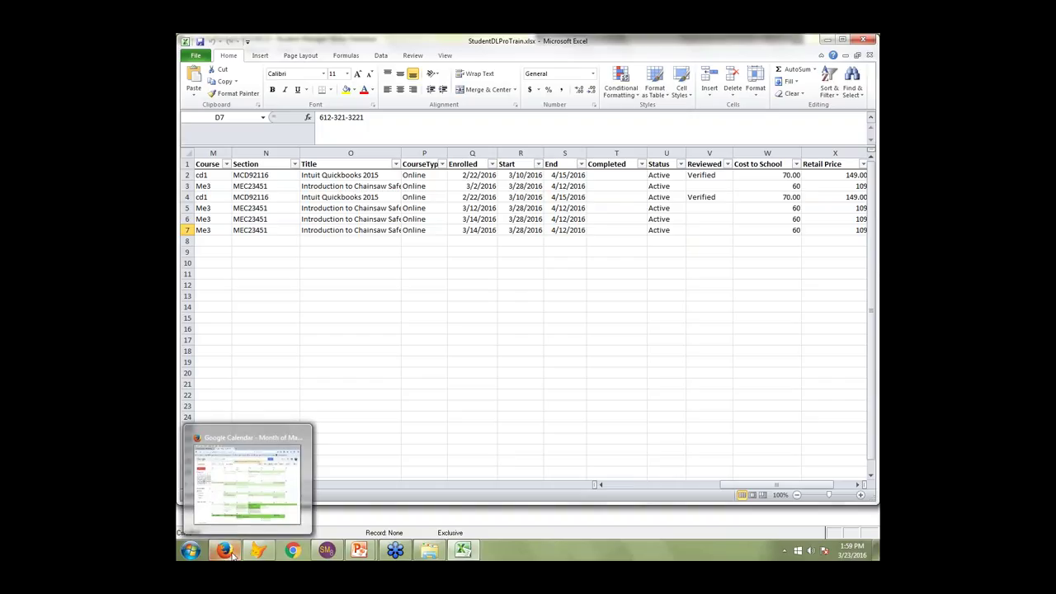
pyautogui.click(325, 556)
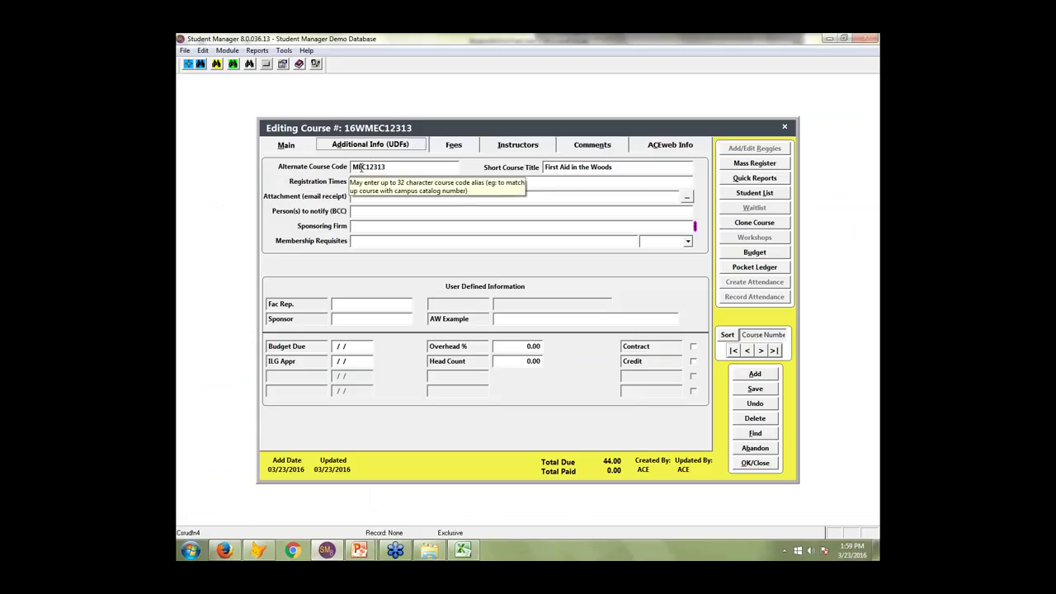
pyautogui.click(287, 145)
pyautogui.click(385, 145)
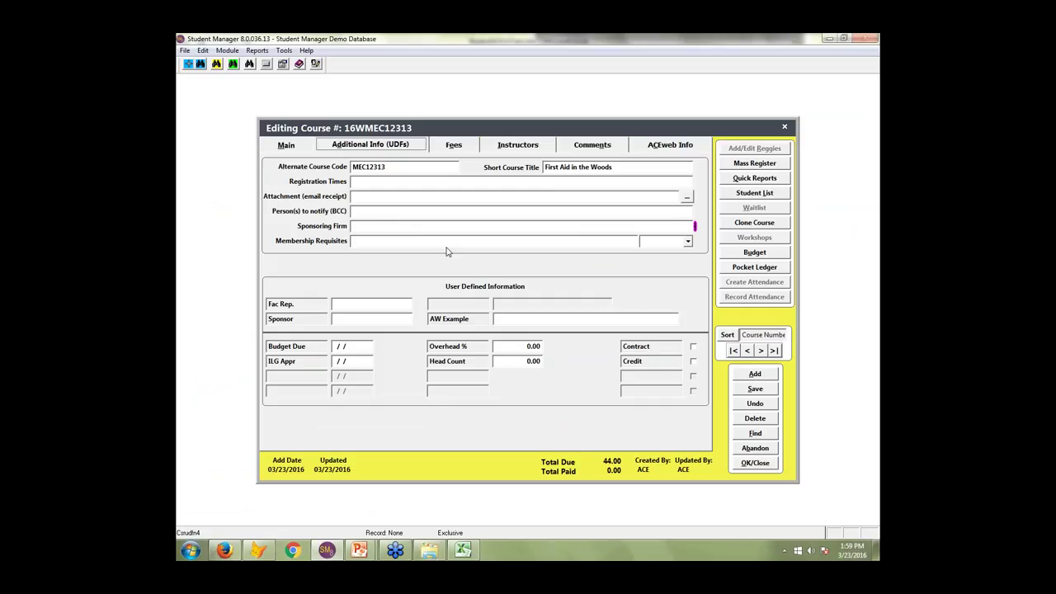
# - Put away the spreadsheet and Student Manager windows, return to the PowerPoint slide show and advance to the "OK what did we miss?" slide
pyautogui.click(463, 551)
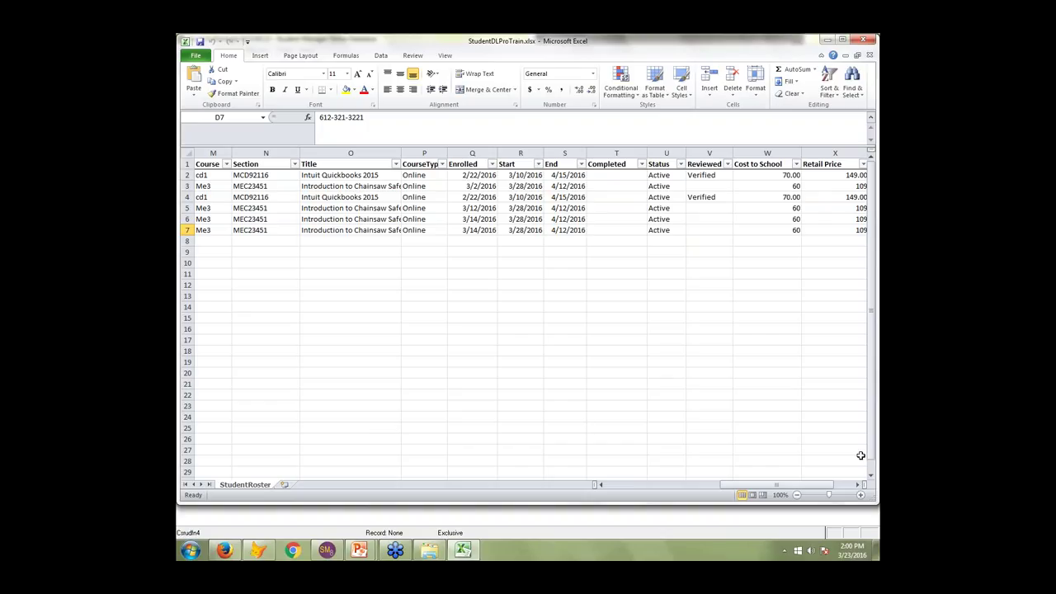
pyautogui.moveTo(869, 454); pyautogui.dragTo(868, 453)
pyautogui.click(827, 41)
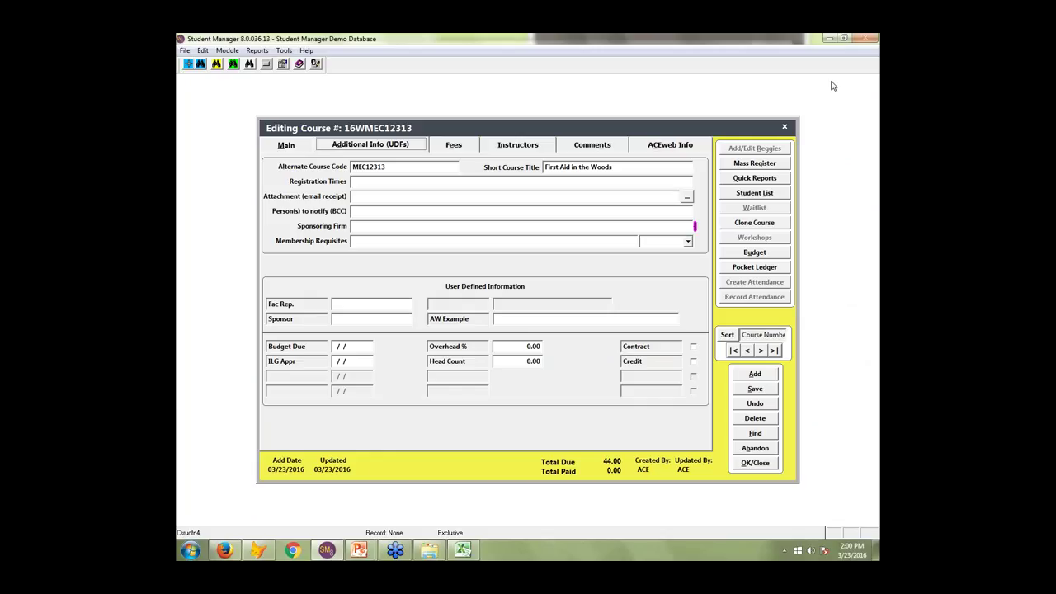
pyautogui.click(829, 40)
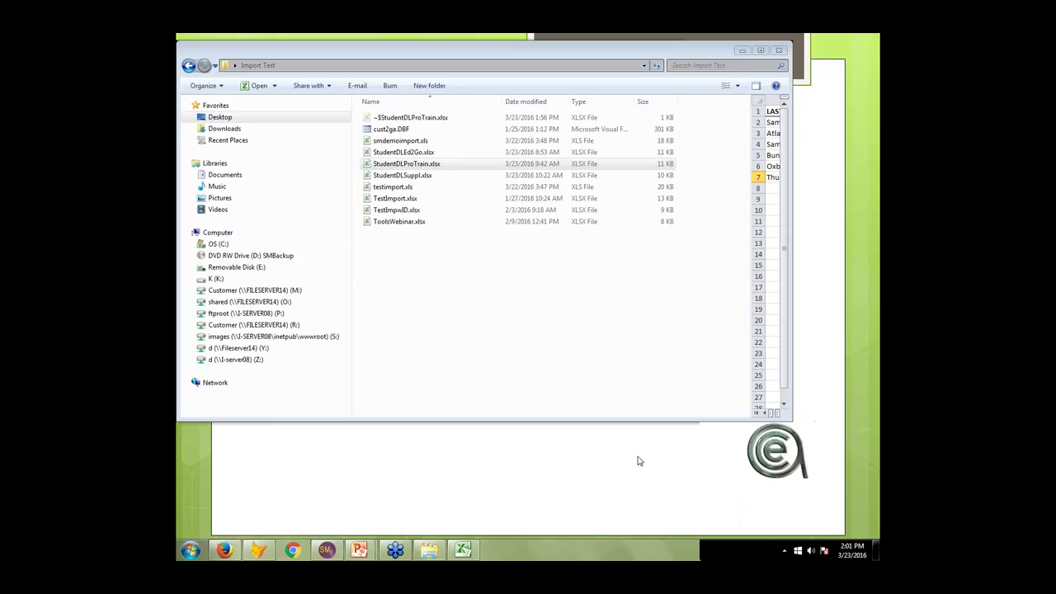
pyautogui.click(497, 461)
pyautogui.press('Right')
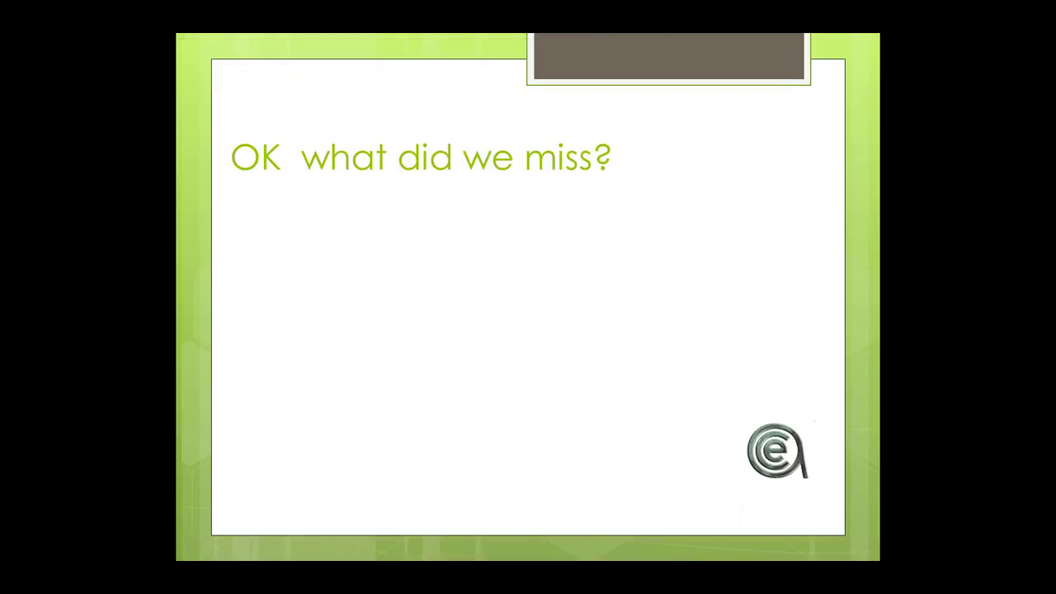
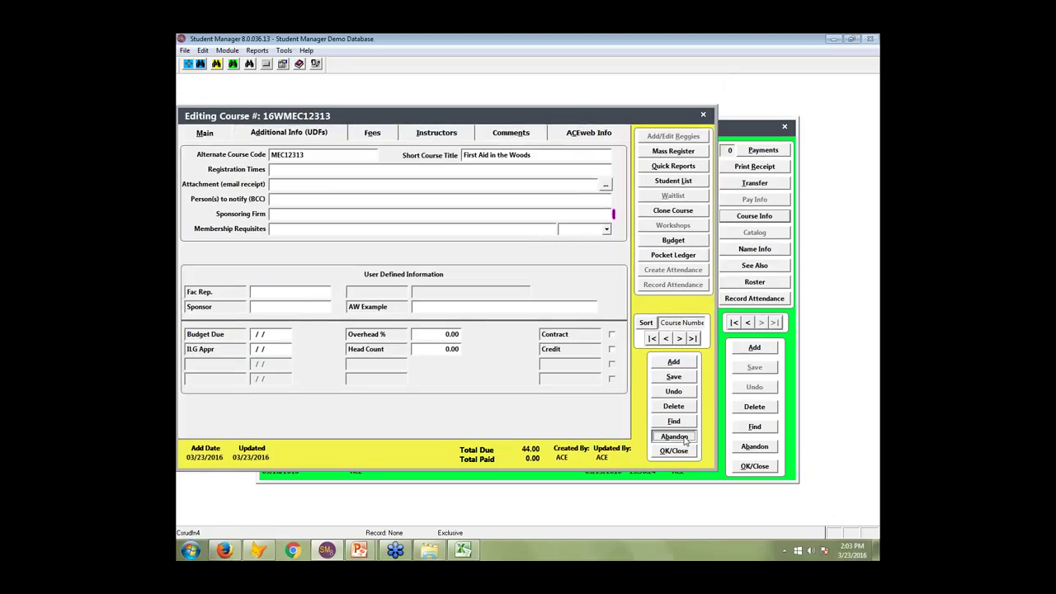
# - Abandon the open course and registration records in Student Manager to return to the student's name record
pyautogui.click(684, 441)
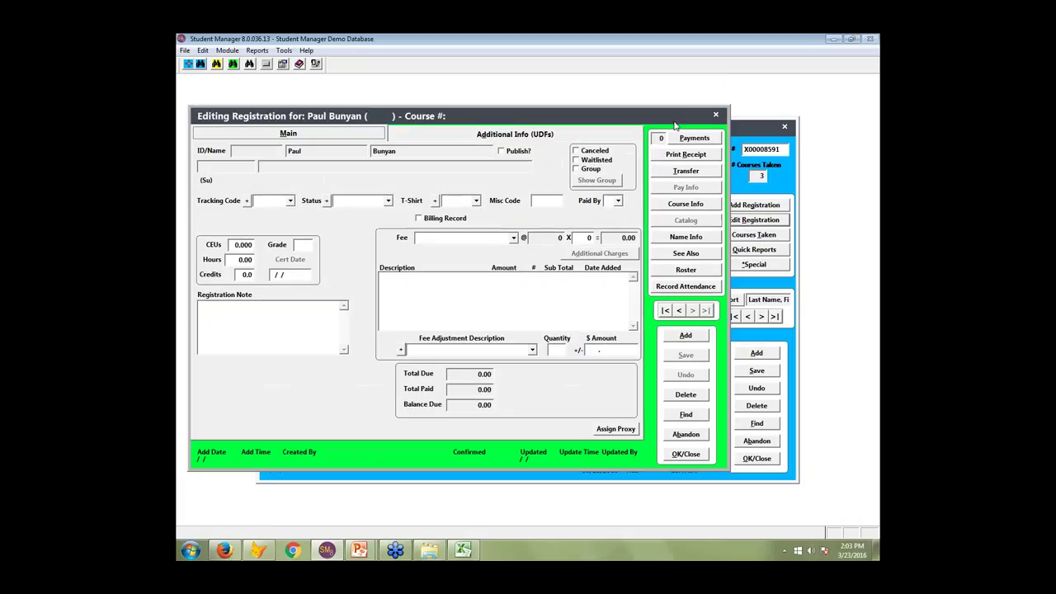
pyautogui.click(690, 437)
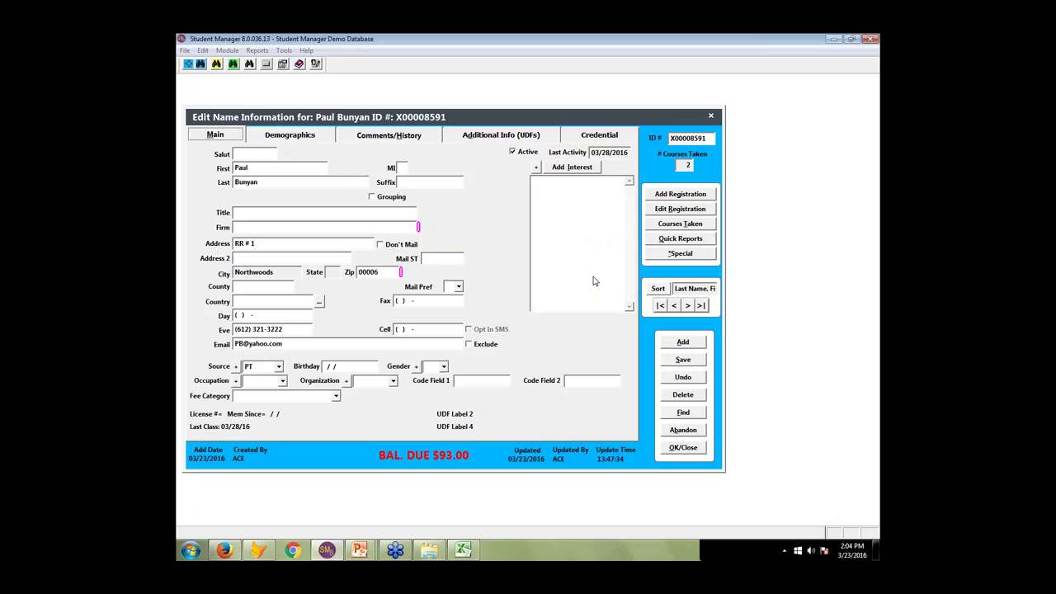
# - Abandon the student's name record and find and open the Intuit Quickbooks 2015 course, MCD92116
pyautogui.click(683, 430)
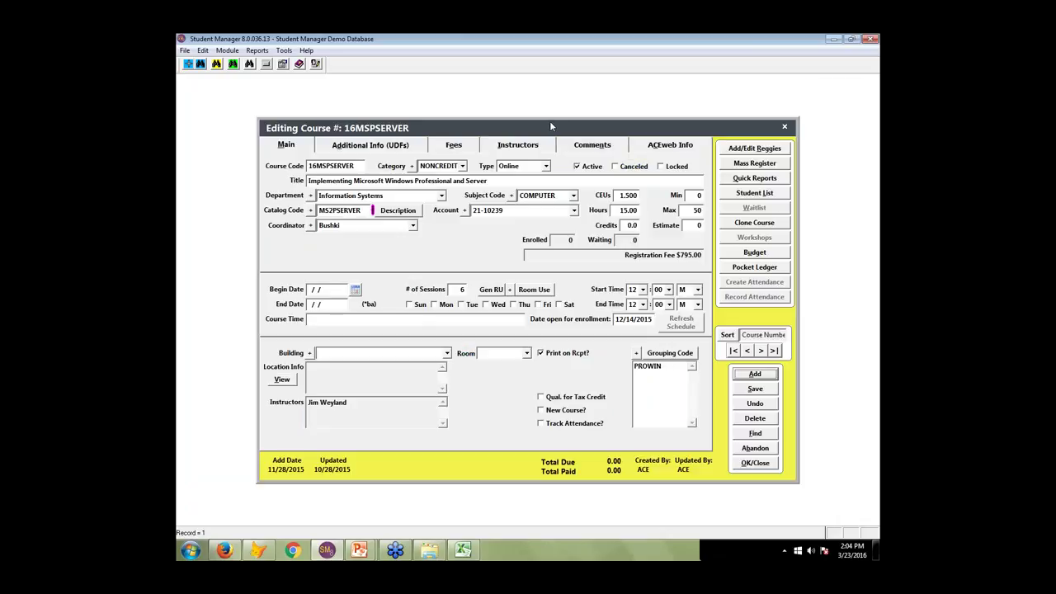
pyautogui.moveTo(550, 125); pyautogui.dragTo(494, 128)
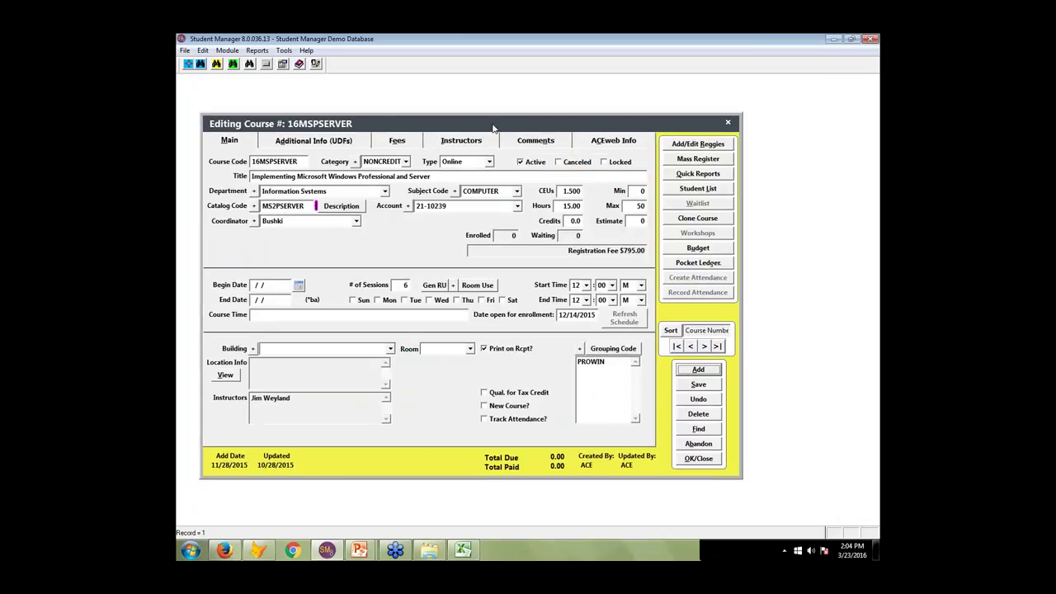
pyautogui.click(698, 427)
pyautogui.doubleClick(467, 396)
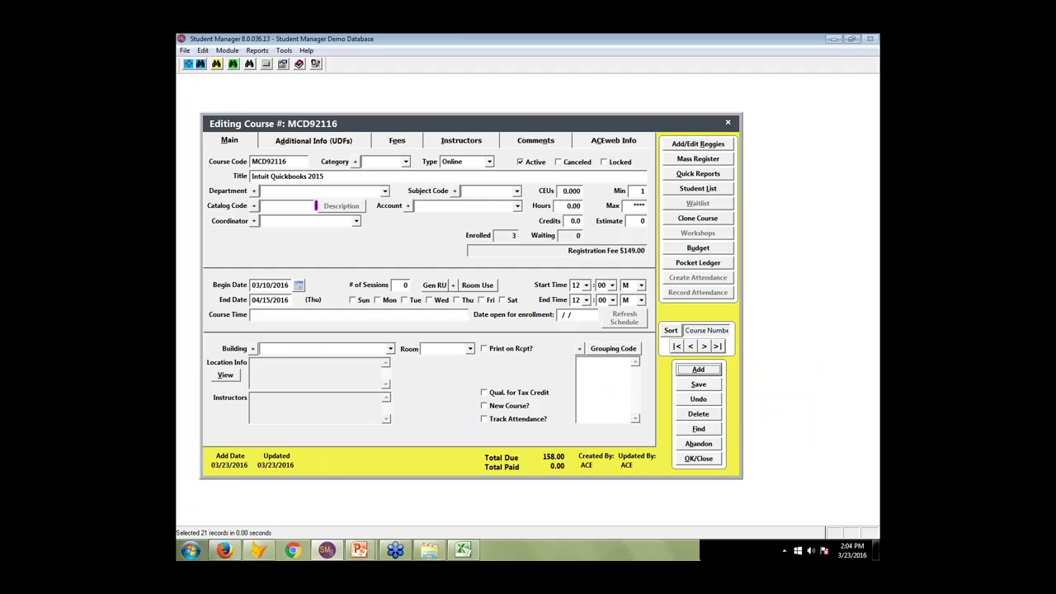
pyautogui.moveTo(672, 130); pyautogui.dragTo(654, 112)
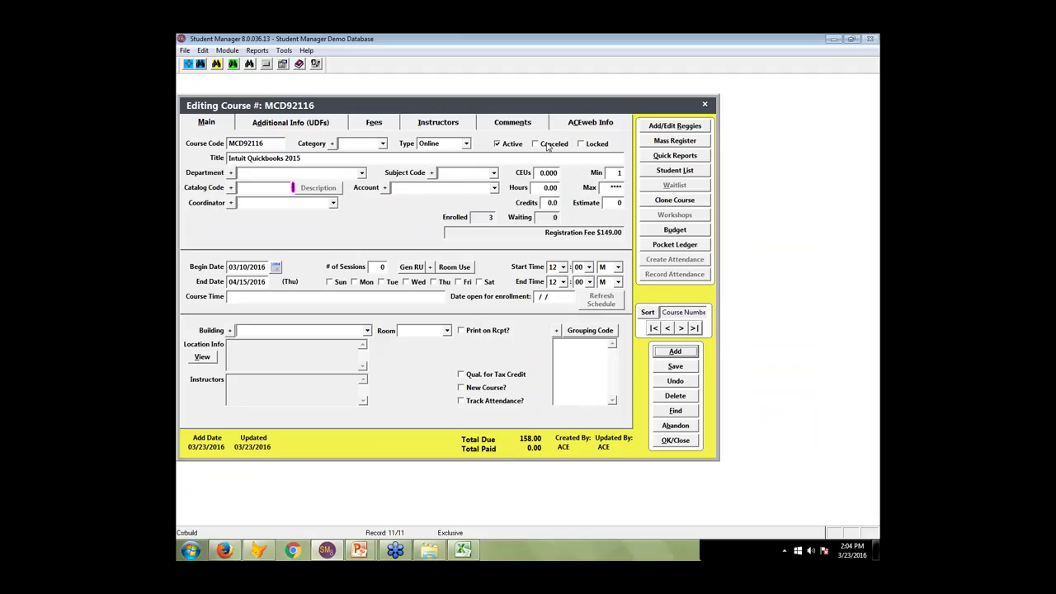
# - Set the Intuit Quickbooks 2015 course's subject code to FINANCE, save, and apply the code to all registrants
pyautogui.click(494, 174)
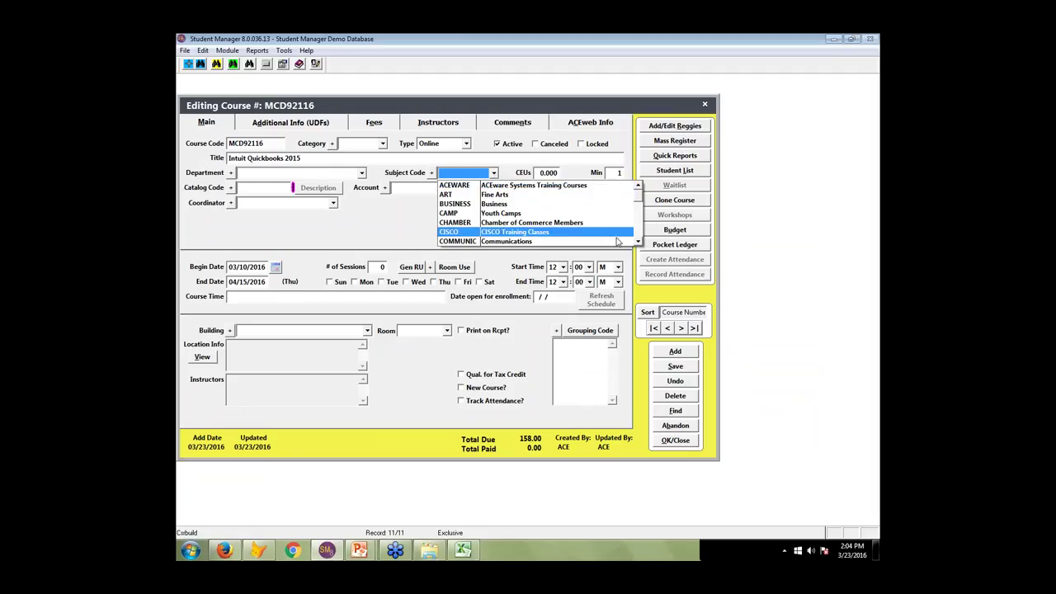
pyautogui.scroll(-5, 623, 243)
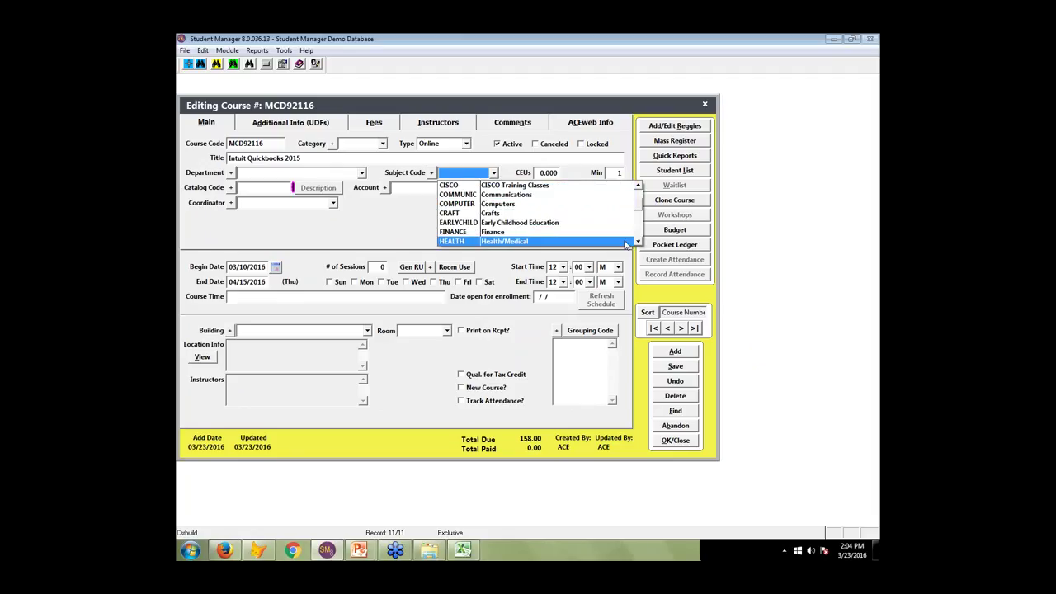
pyautogui.click(465, 235)
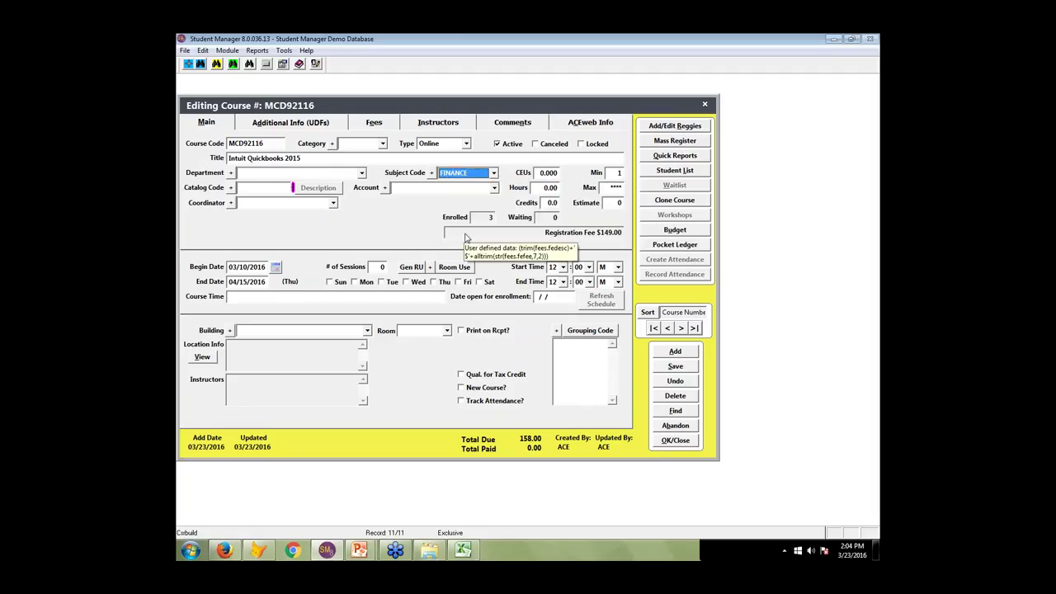
pyautogui.click(677, 369)
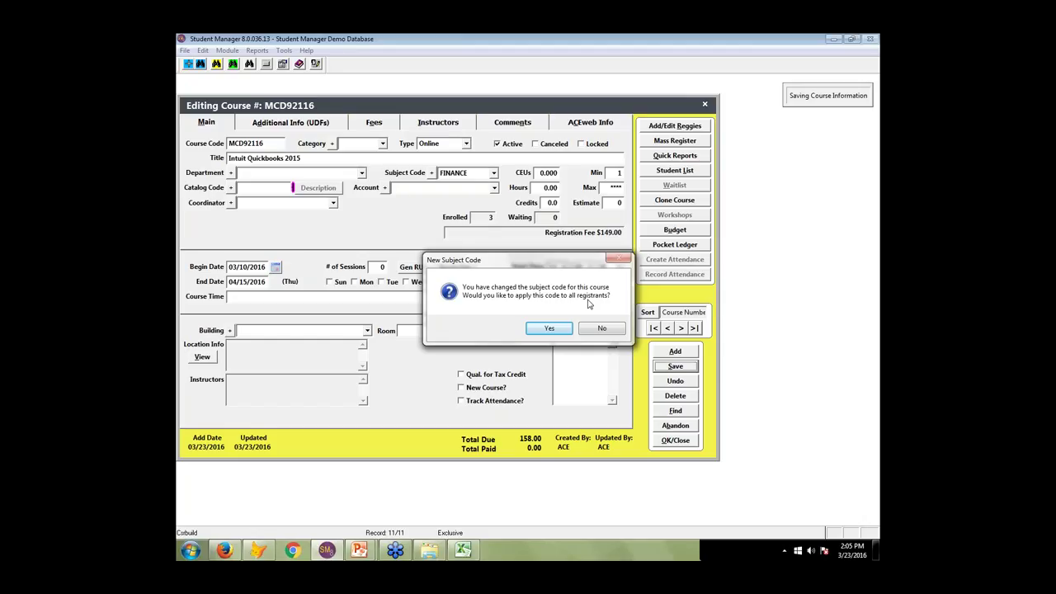
pyautogui.click(551, 334)
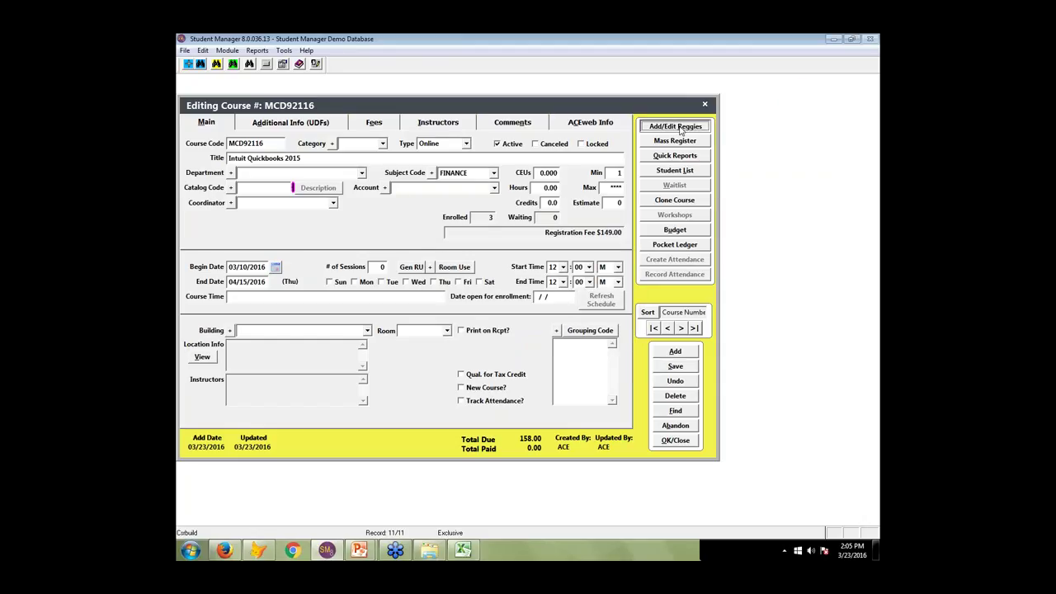
# - Open a course registrant's name record from the registration to check the interest codes
pyautogui.click(675, 126)
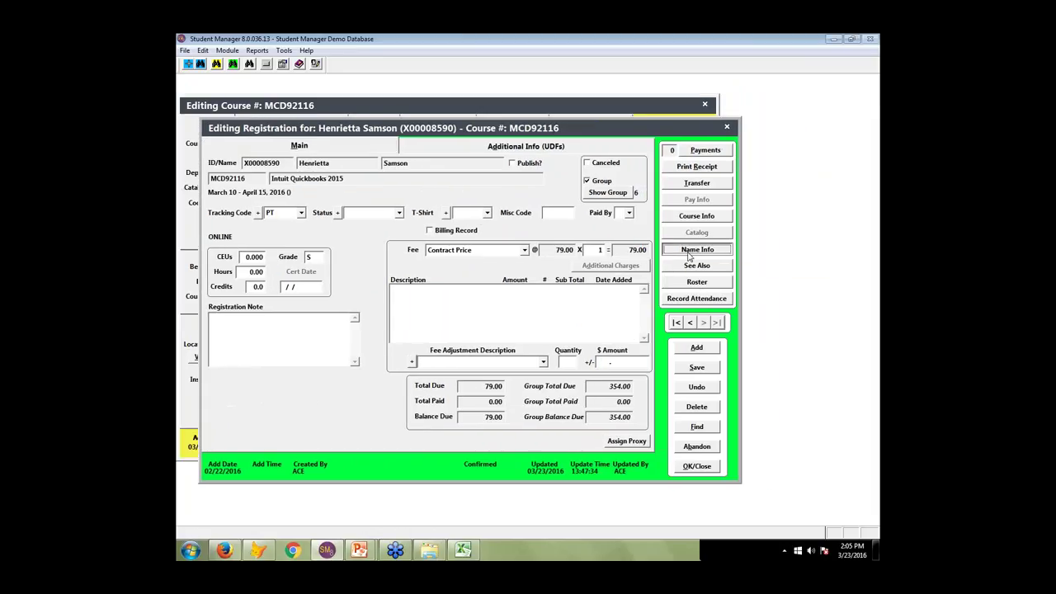
pyautogui.click(688, 252)
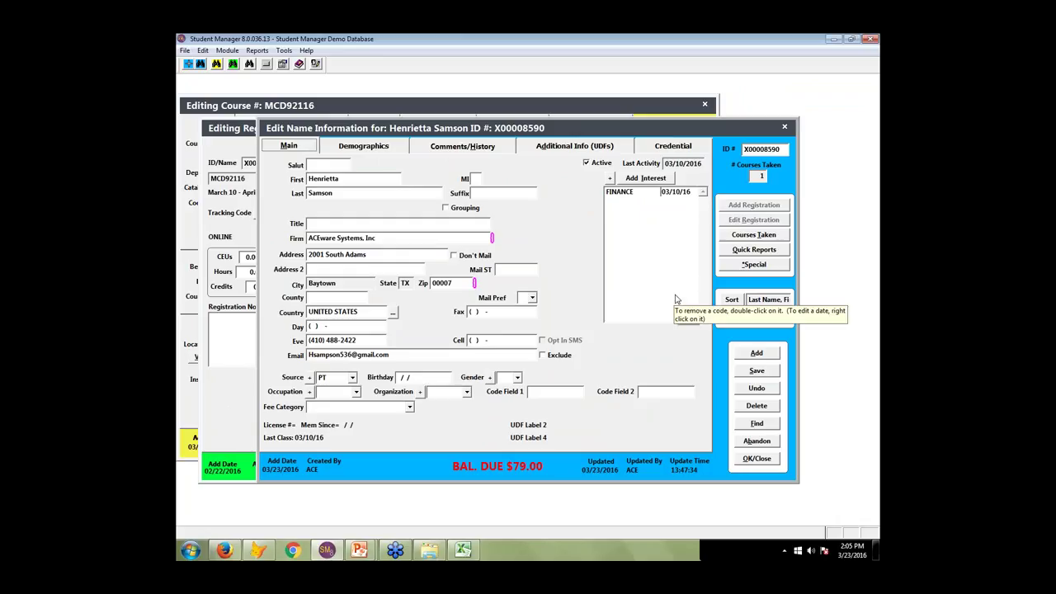
pyautogui.moveTo(638, 130); pyautogui.dragTo(599, 132)
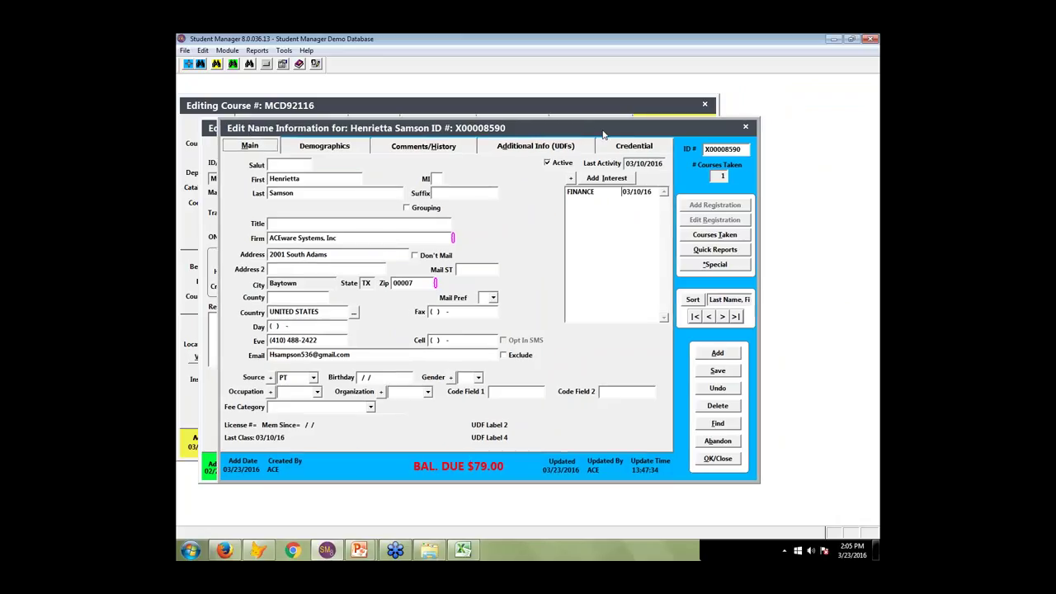